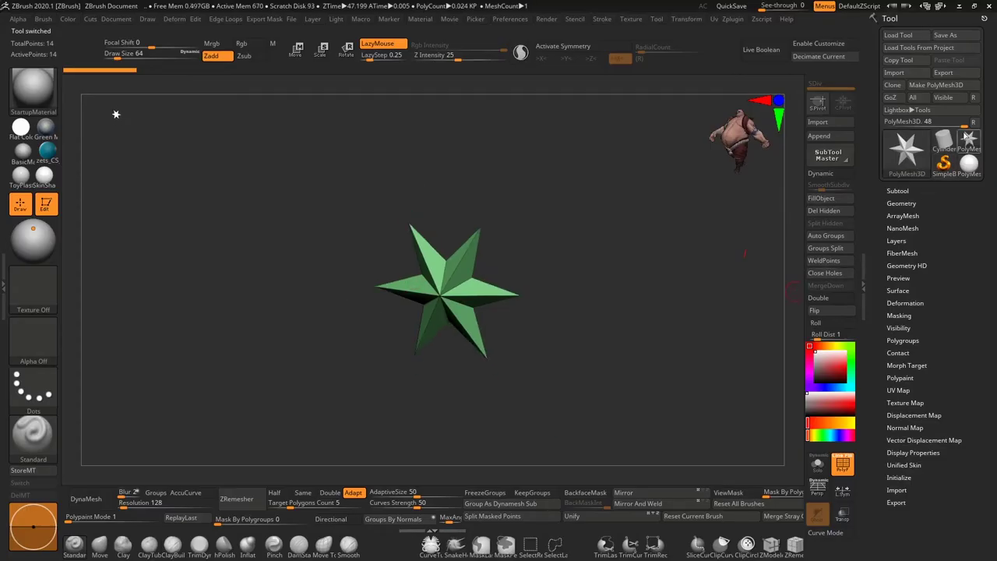
- Refresh the recent tools and orbit the default star to inspect it
left_click(972, 122)
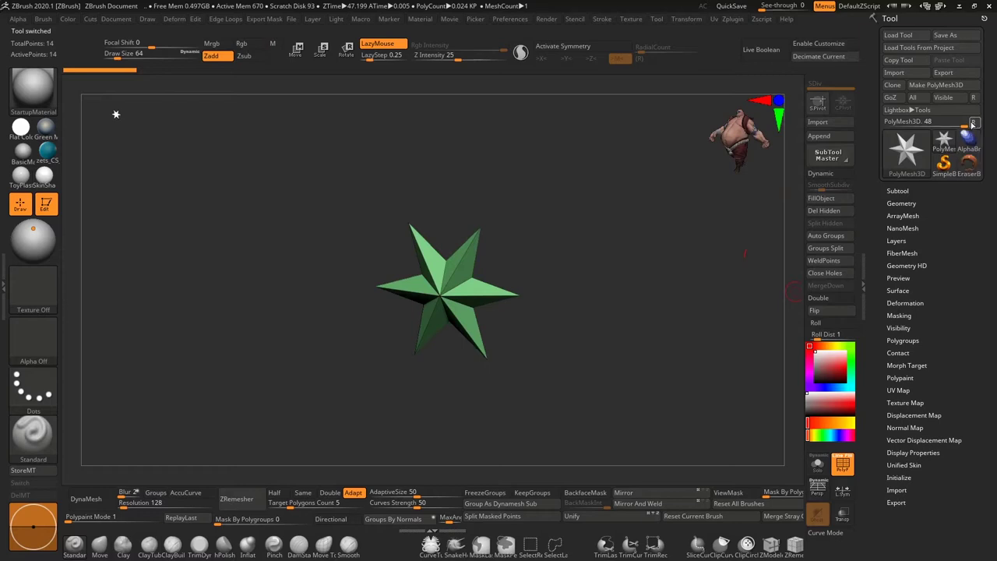
mouse_move(573, 347)
left_mouse_down()
mouse_move(561, 337)
mouse_move(560, 294)
left_mouse_up()
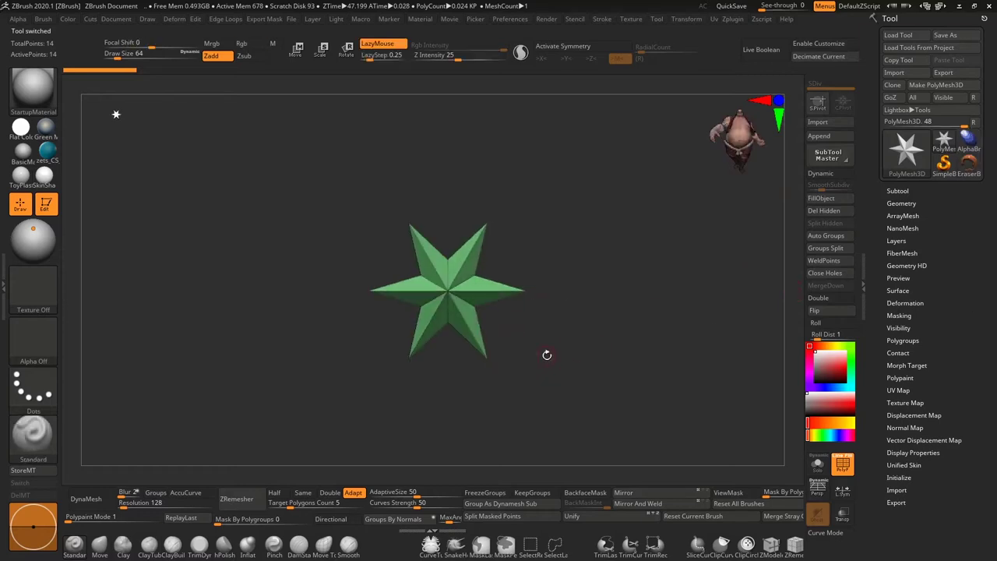
left_click_drag(547, 354, 560, 317, "alt")
left_click_drag(421, 376, 413, 389)
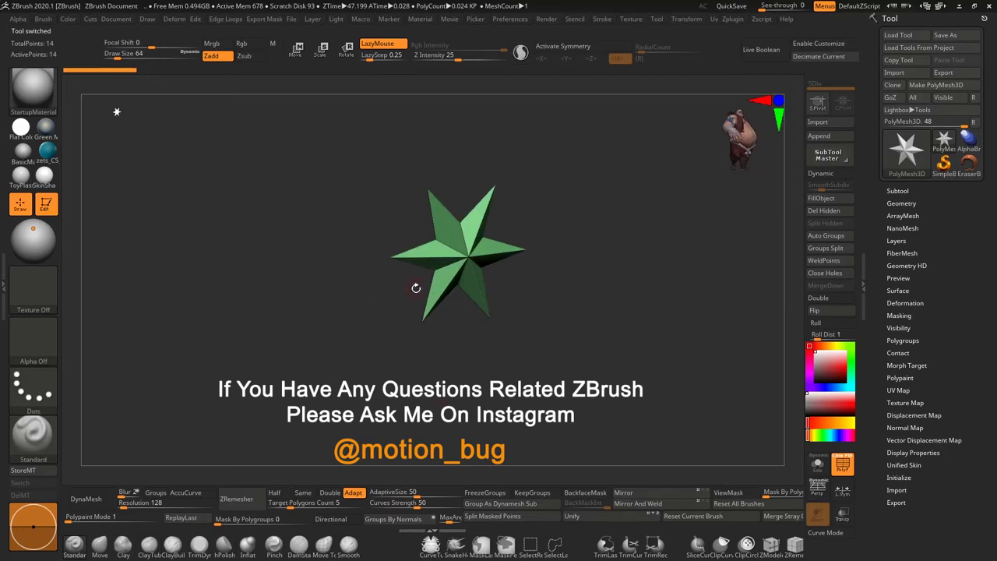
- Swap the star for a PolySphere at divide 6 and restore the 3D gizmo
key("w")
left_click(471, 226)
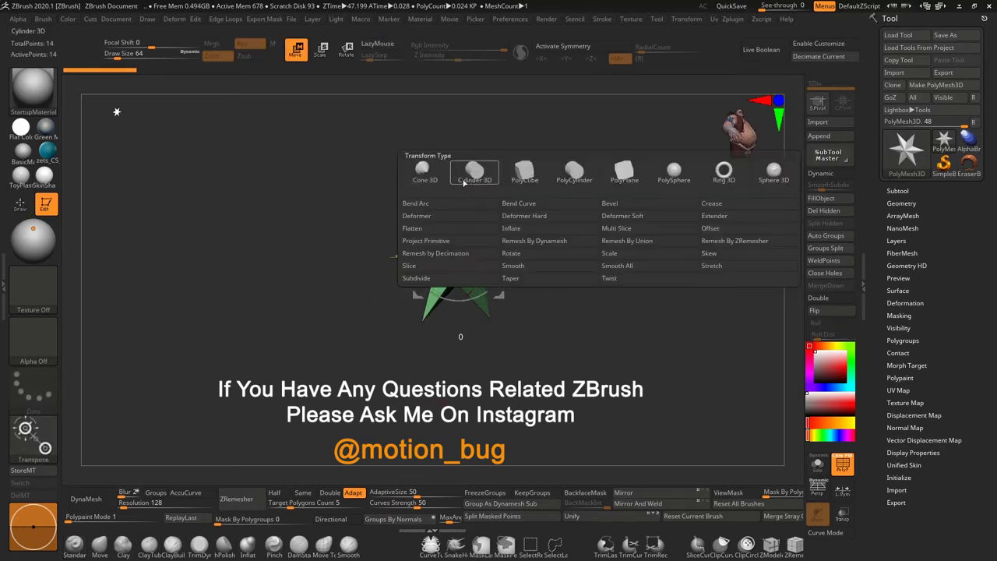
left_click(674, 172)
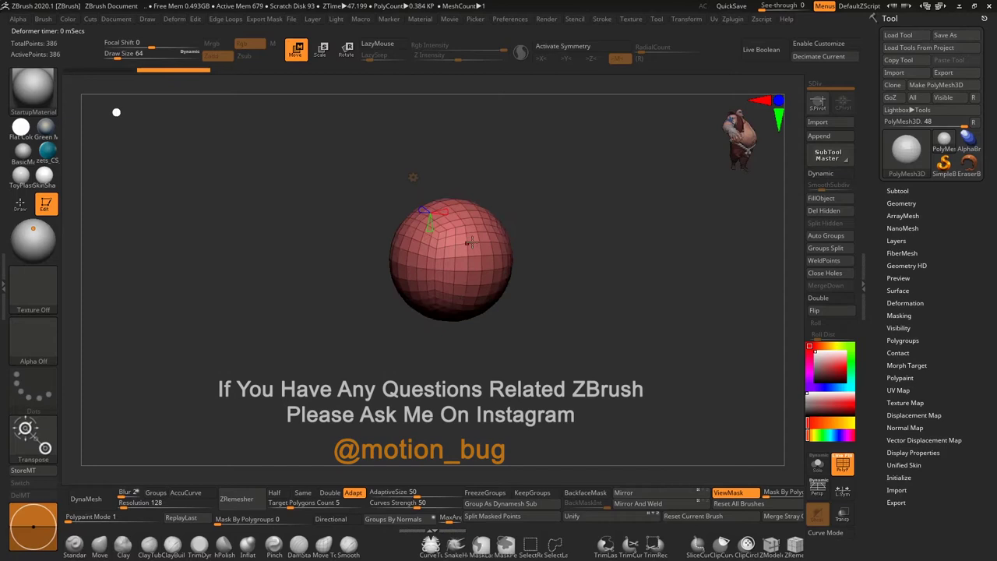
mouse_move(404, 182)
left_mouse_down()
mouse_move(390, 196)
mouse_move(380, 182)
mouse_move(286, 237)
left_mouse_up()
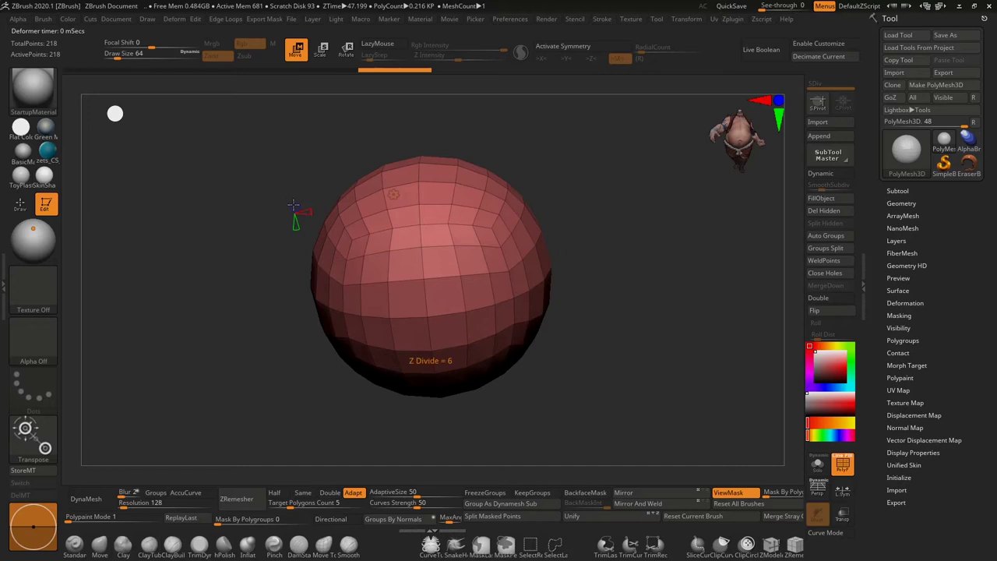
left_click(411, 194)
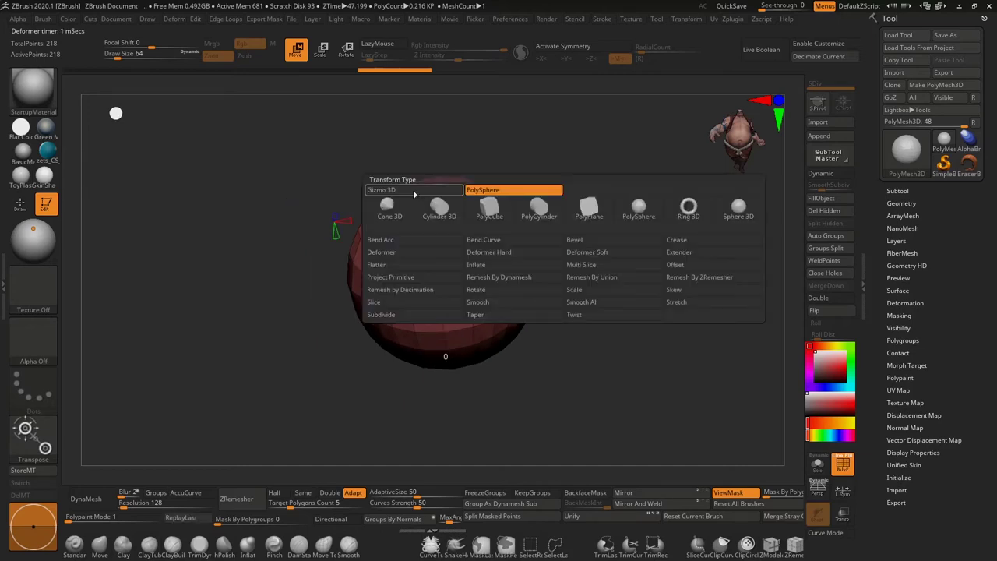
left_click(415, 191)
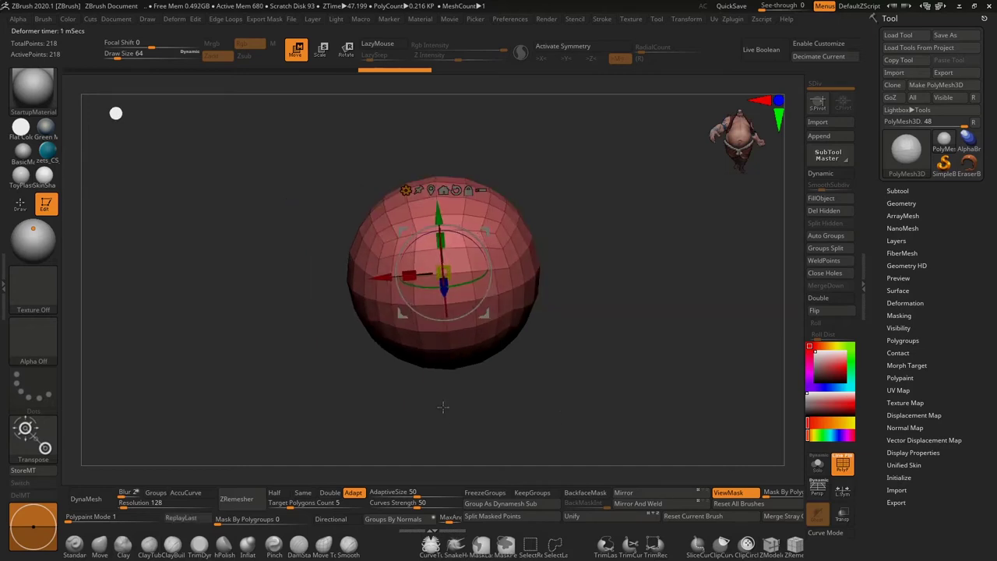
- Convert the PolySphere into an editable PolyMesh3D and zoom out to fit it
key("q")
left_click(596, 521)
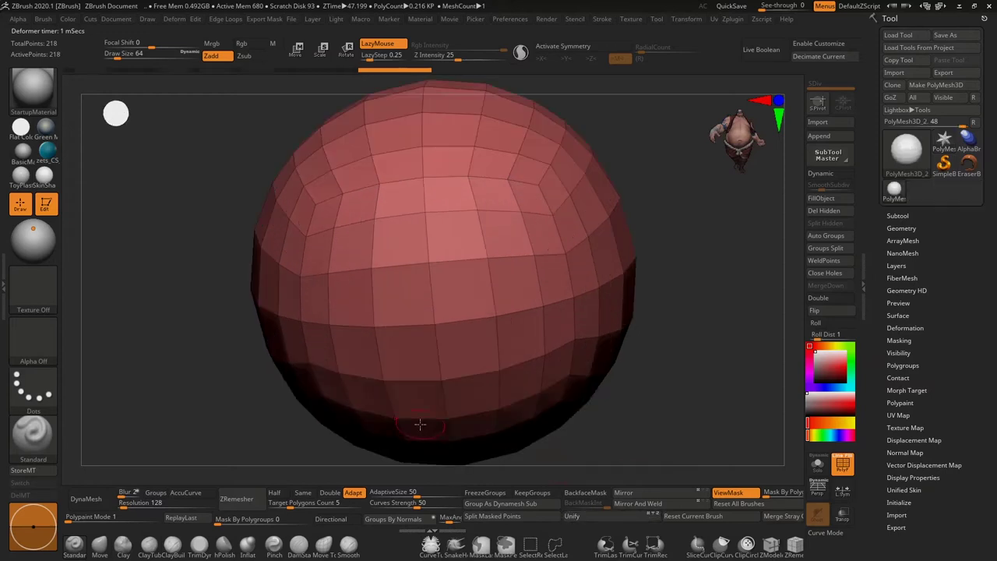
mouse_move(422, 418)
right_mouse_down("ctrl")
mouse_move(530, 398)
mouse_move(272, 363)
mouse_move(256, 288)
right_mouse_up("ctrl")
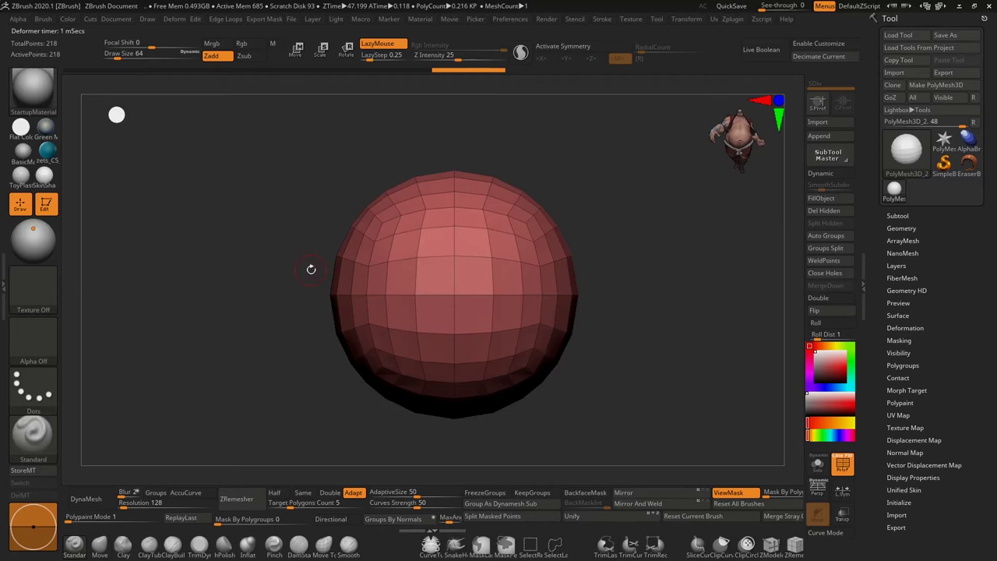
- Select the ZModeler brush (B, Z) and enable X-axis symmetry
key("b")
key("z")
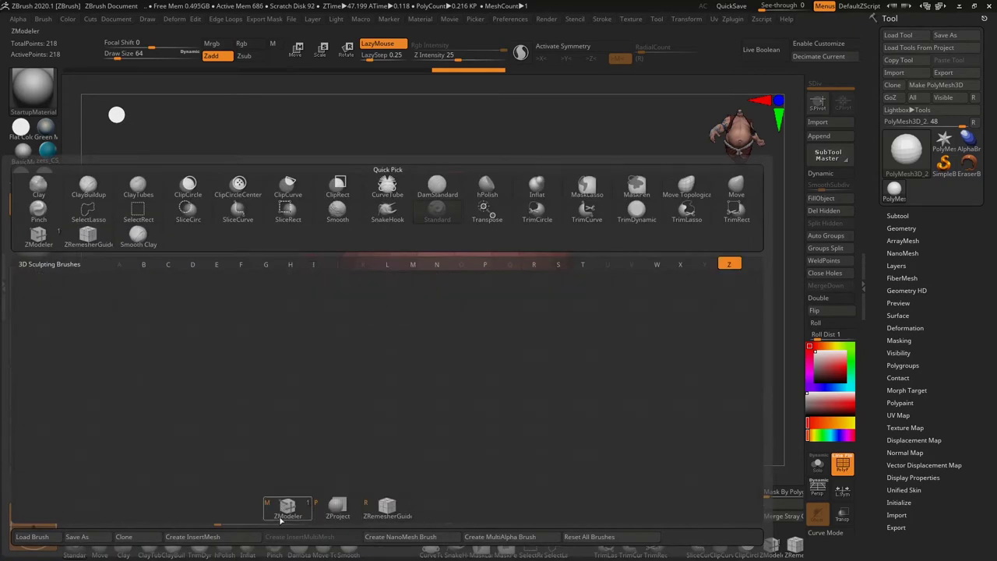
left_click(279, 517)
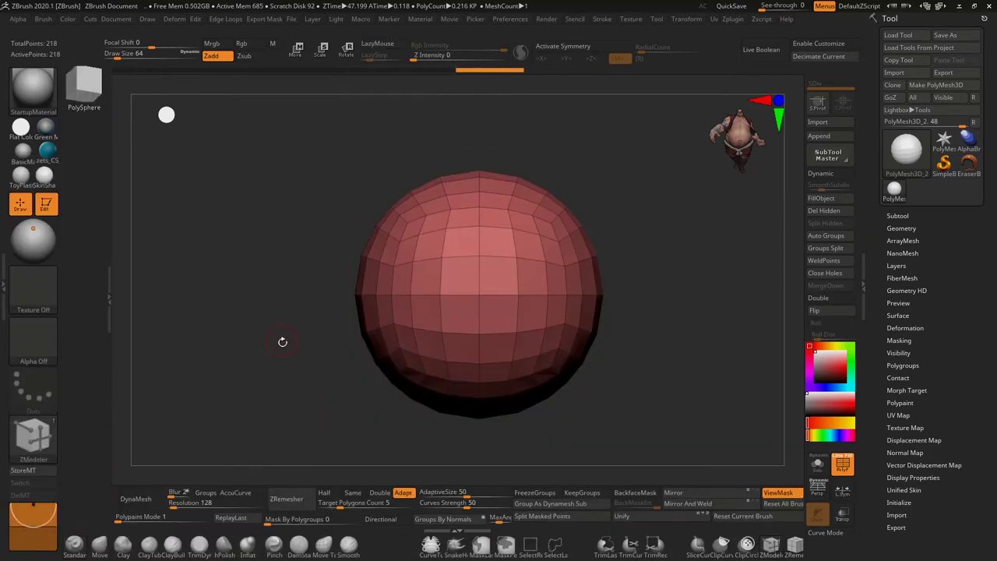
left_click_drag(283, 341, 374, 288)
key("x")
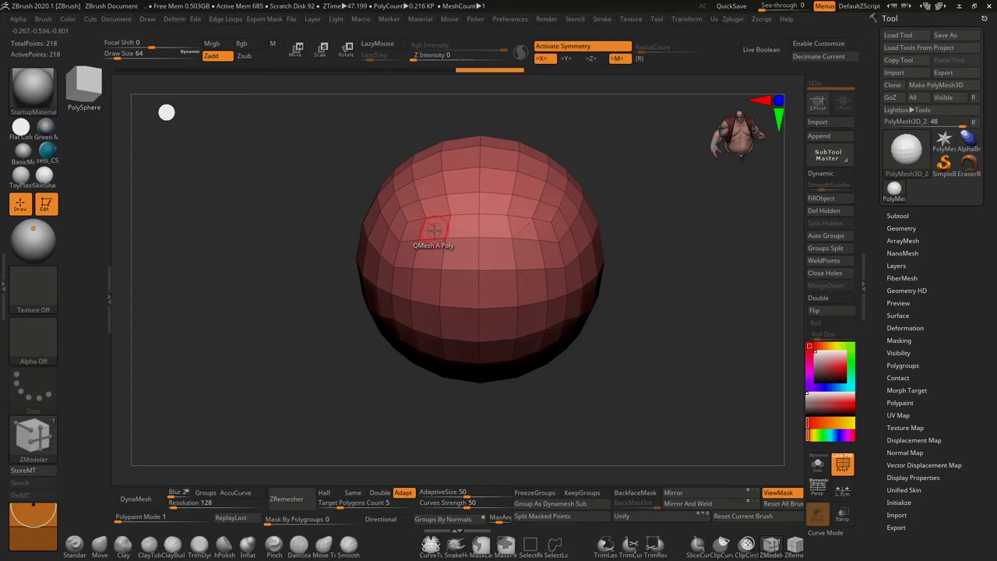
- Add Y symmetry and regroup the whole sphere into a new green polygroup
left_click(566, 59)
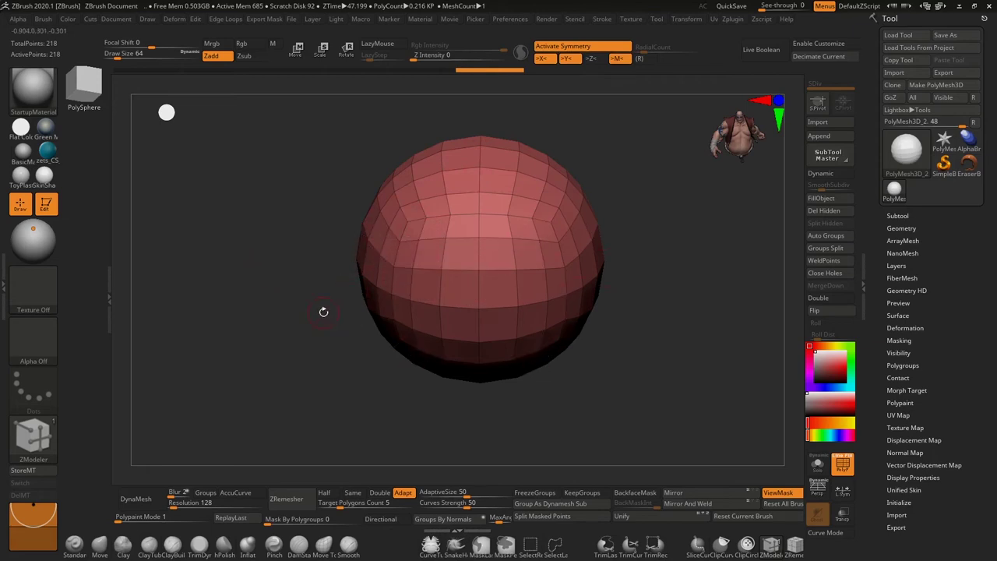
key("ctrl+w")
key("ctrl+w")
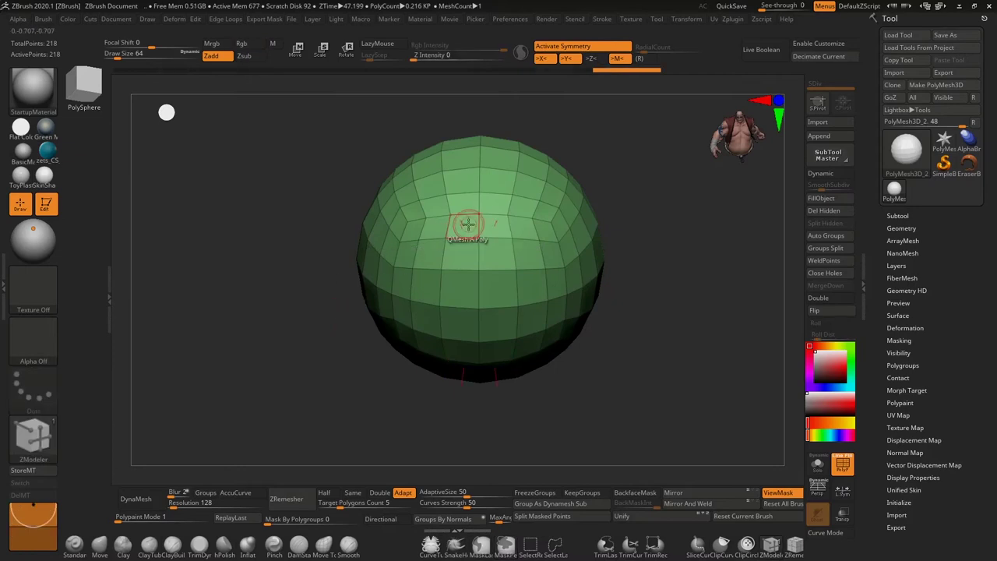
scroll(466, 226, "up", 2)
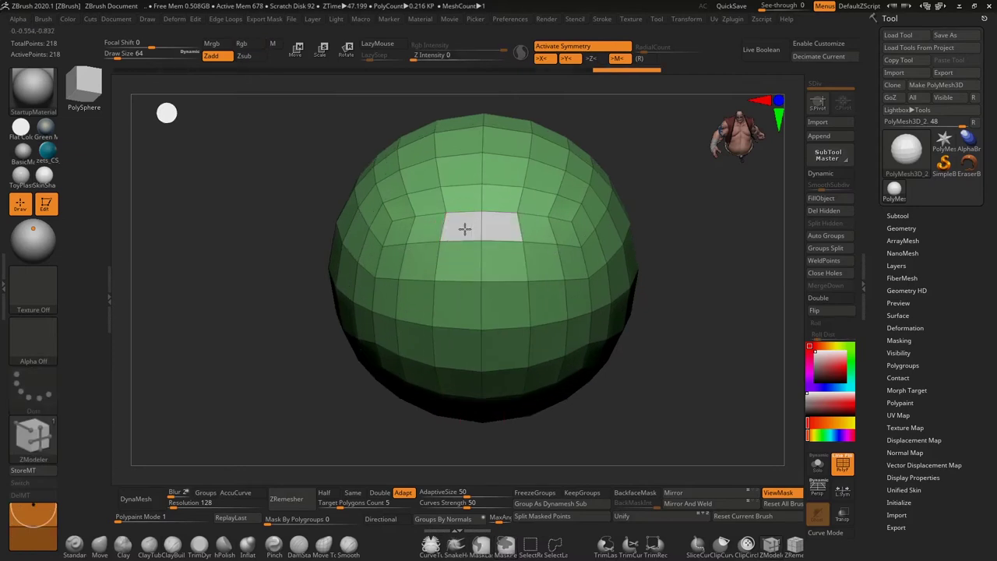
mouse_move(464, 228)
left_mouse_down()
mouse_move(396, 231)
mouse_move(431, 262)
left_mouse_up()
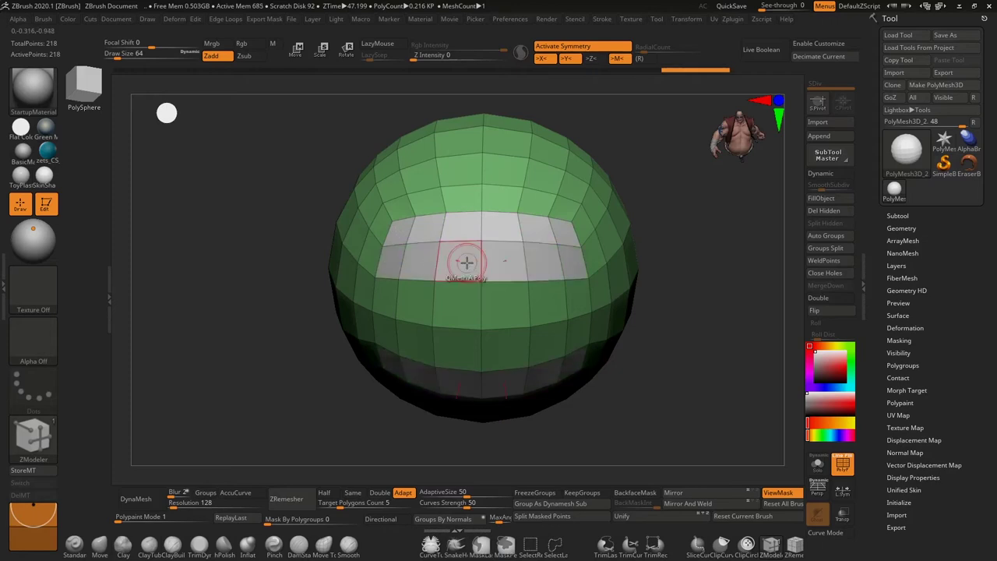
key("space")
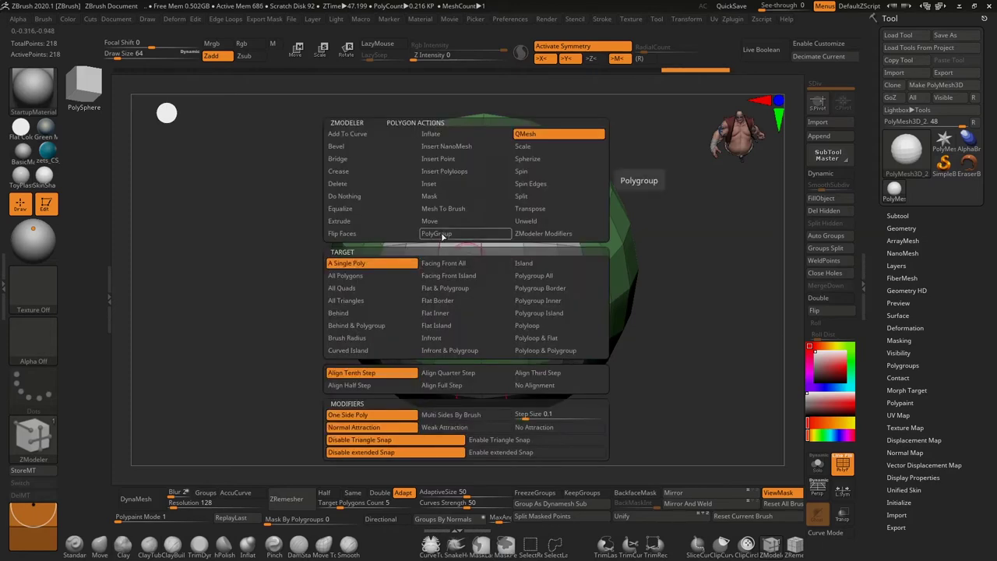
- Choose the PolyGroup polygon action in the ZModeler menu
left_click(440, 234)
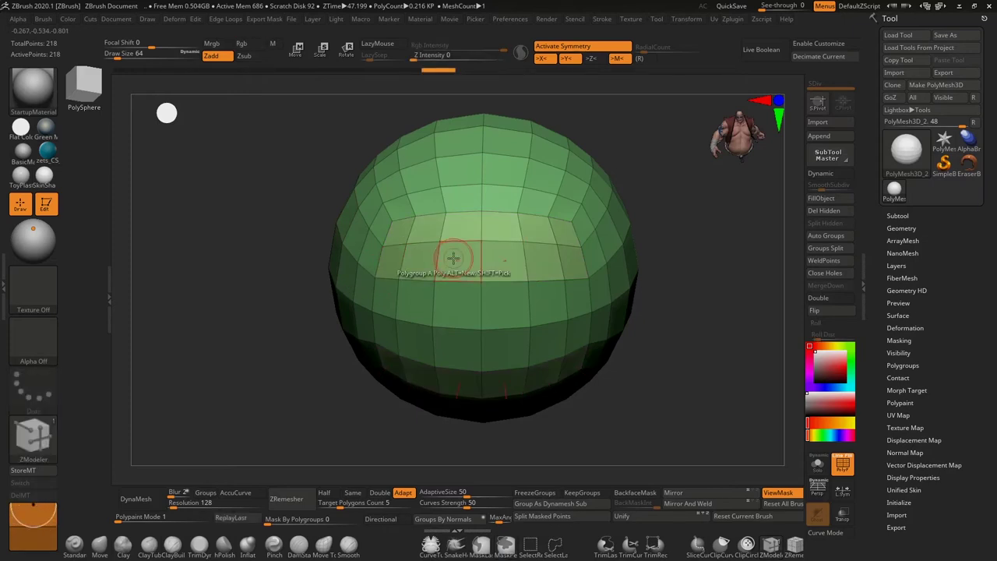
- Reassign the front polygon band's polygroup several times and zoom out
left_click(452, 257, "alt")
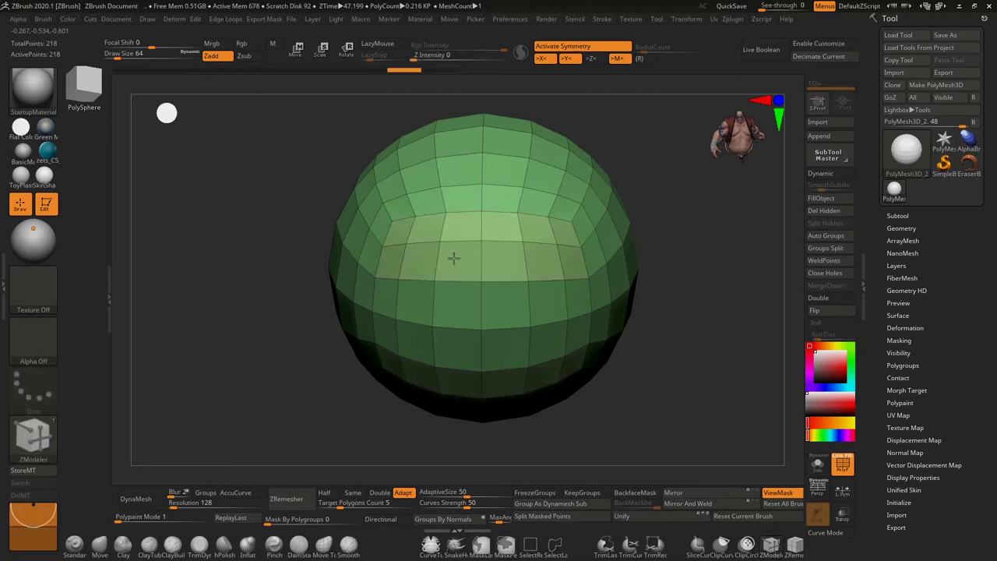
left_click(452, 257)
left_click(452, 258)
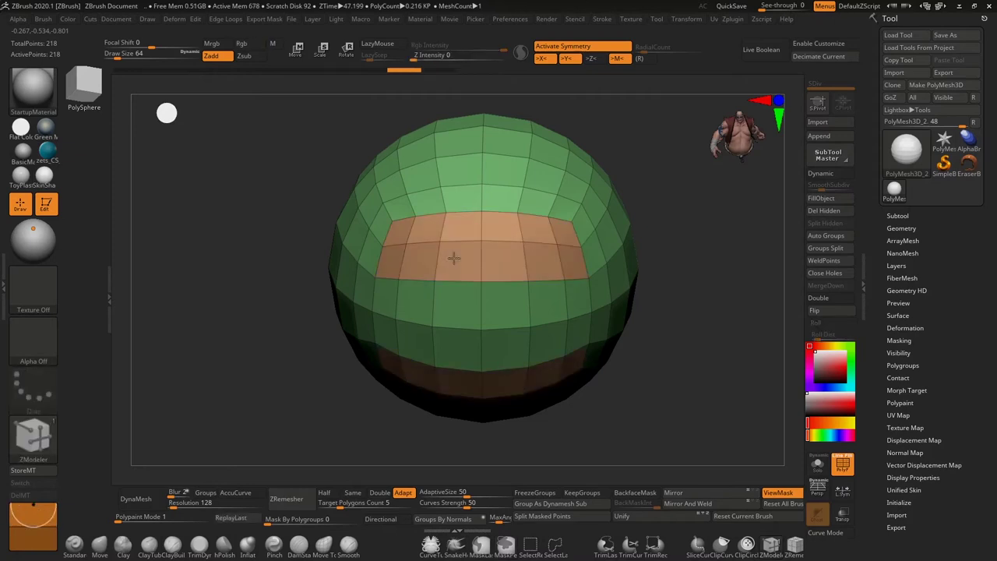
mouse_move(311, 256)
right_mouse_down("ctrl")
mouse_move(309, 246)
mouse_move(265, 292)
mouse_move(294, 215)
mouse_move(231, 226)
right_mouse_up("ctrl")
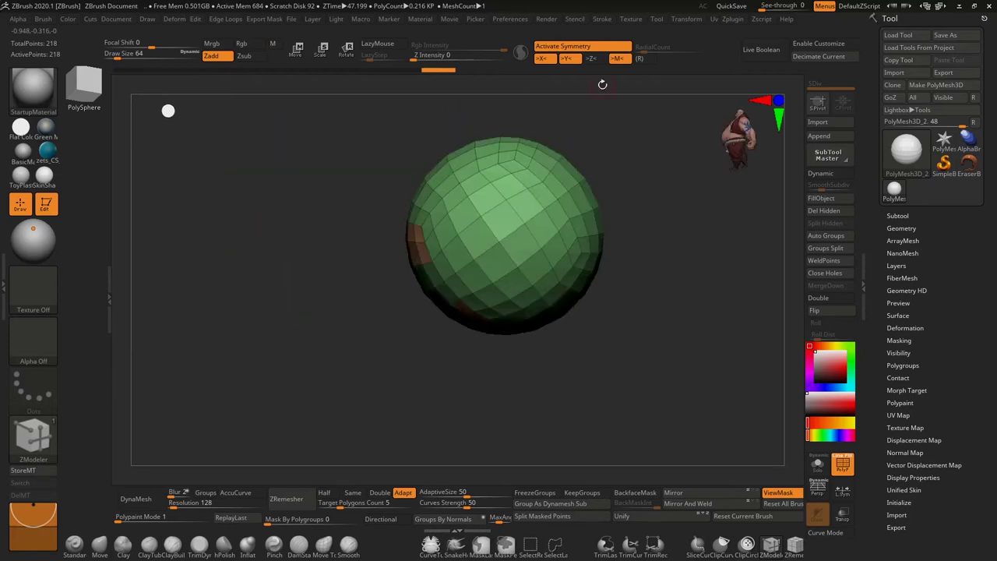
mouse_move(374, 210)
right_mouse_down()
mouse_move(340, 250)
mouse_move(345, 291)
mouse_move(374, 289)
right_mouse_up()
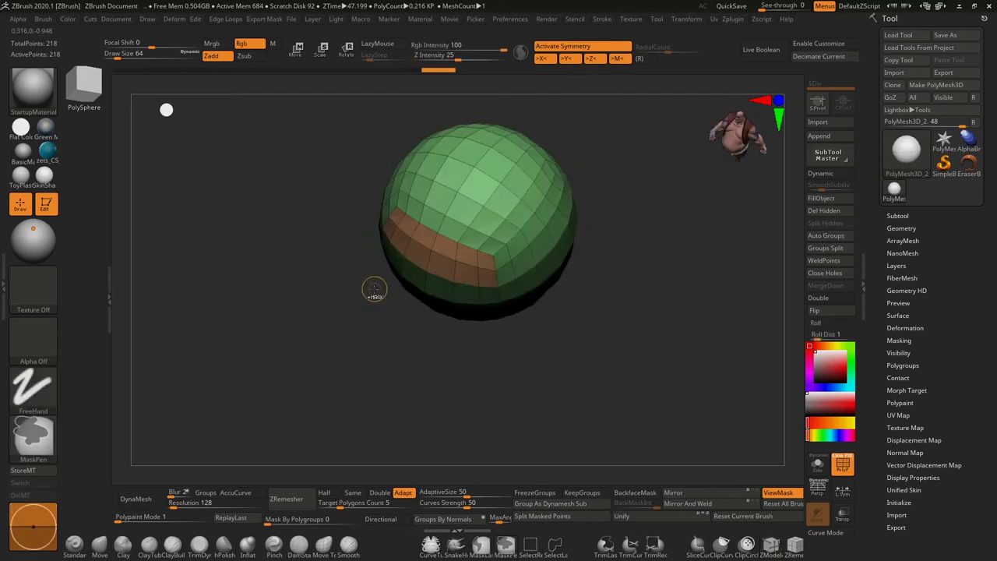
- Remove the band's separate polygroup and paint a new grey mirrored patch
key("ctrl+w")
left_click_drag(385, 327, 370, 315)
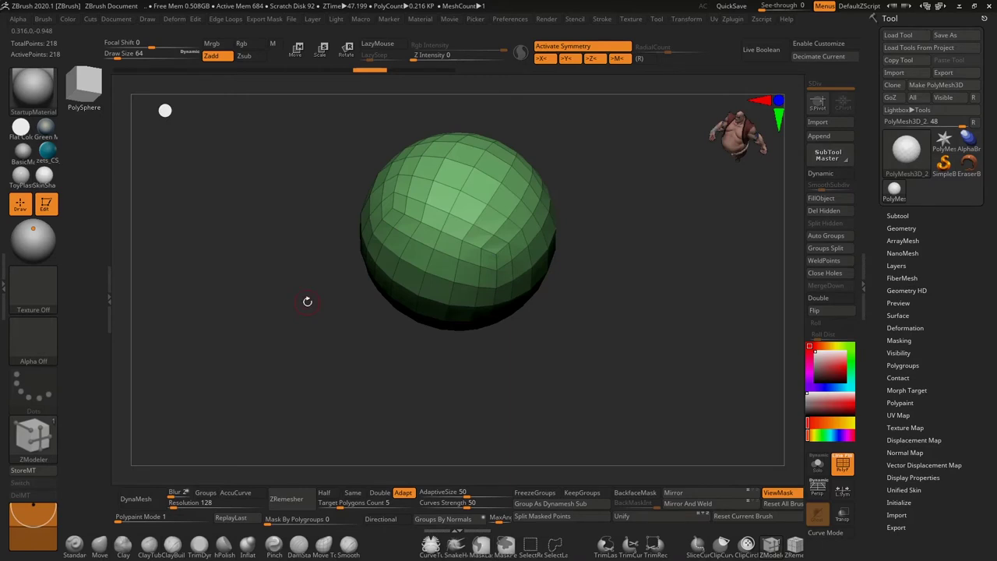
left_click_drag(308, 301, 382, 316)
mouse_move(444, 269)
left_mouse_down()
mouse_move(413, 265)
mouse_move(425, 284)
left_mouse_up()
mouse_move(514, 374)
left_mouse_down()
mouse_move(479, 366)
mouse_move(451, 379)
mouse_move(392, 379)
mouse_move(338, 349)
mouse_move(489, 288)
left_mouse_up()
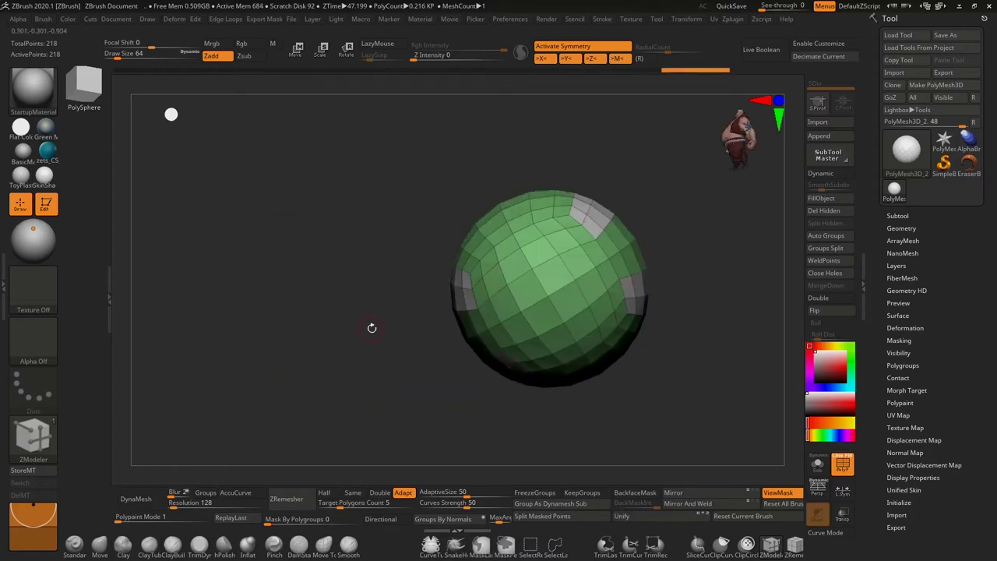
- Paint a polygon band as its own polygroup, turning it tan then blue
left_click_drag(371, 328, 432, 307)
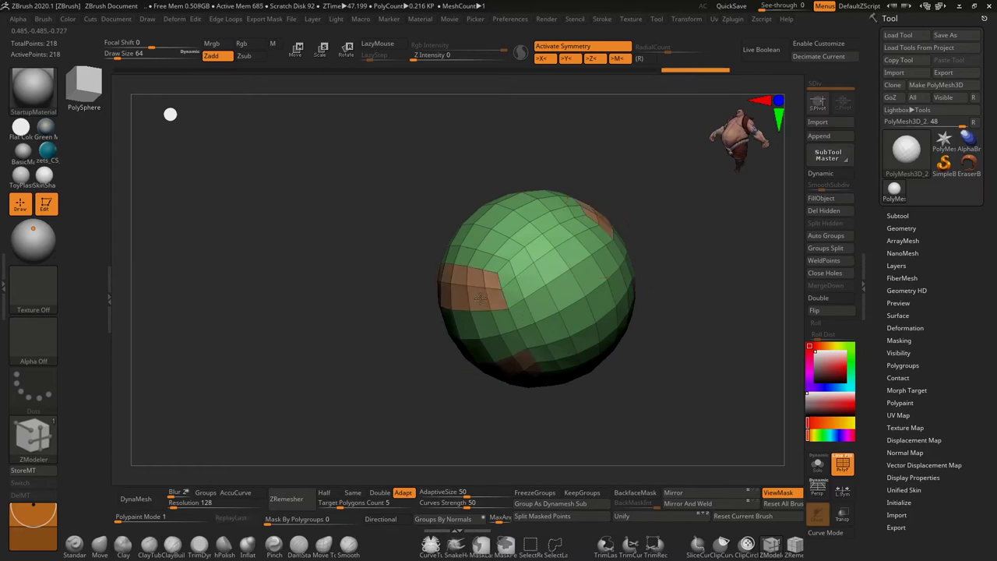
left_click(504, 272)
left_click_drag(528, 257, 514, 282)
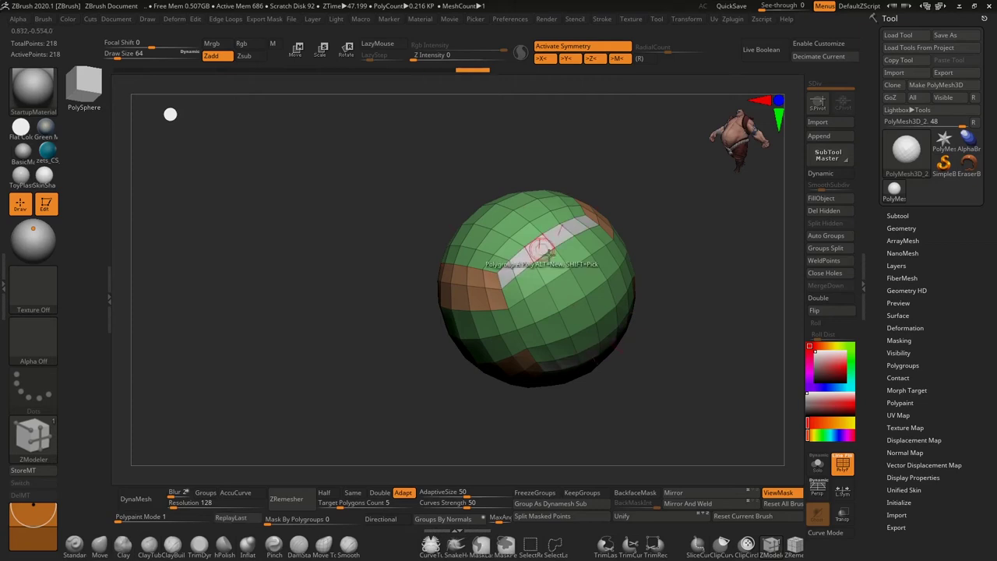
mouse_move(378, 278)
left_mouse_down("alt")
mouse_move(389, 285)
mouse_move(538, 259)
left_mouse_up("alt")
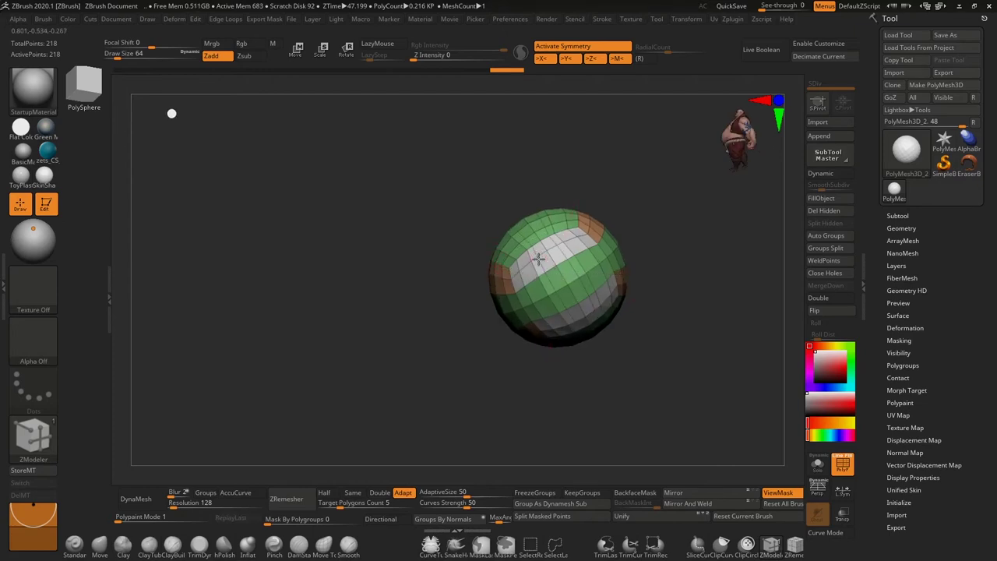
left_click(538, 260)
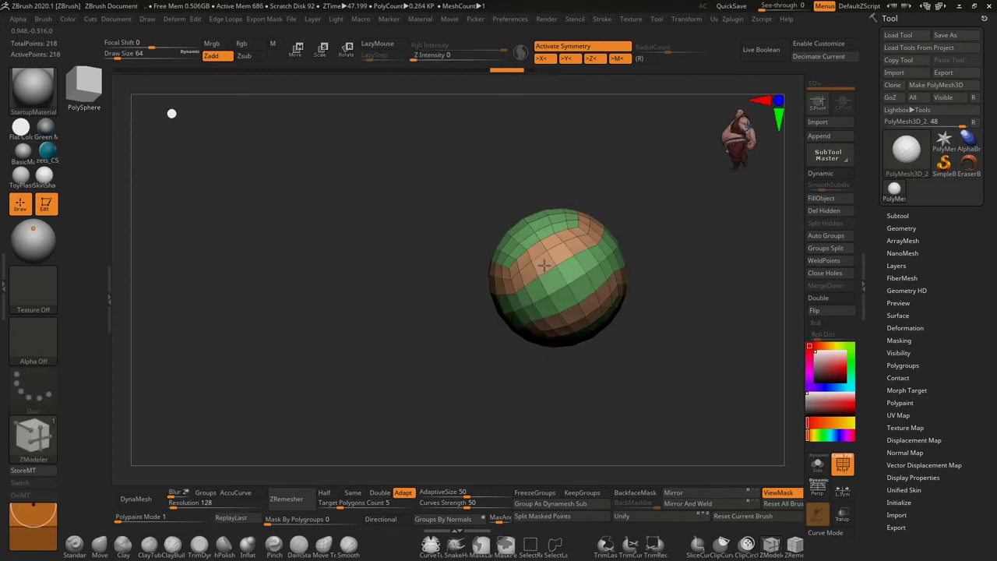
left_click(543, 265)
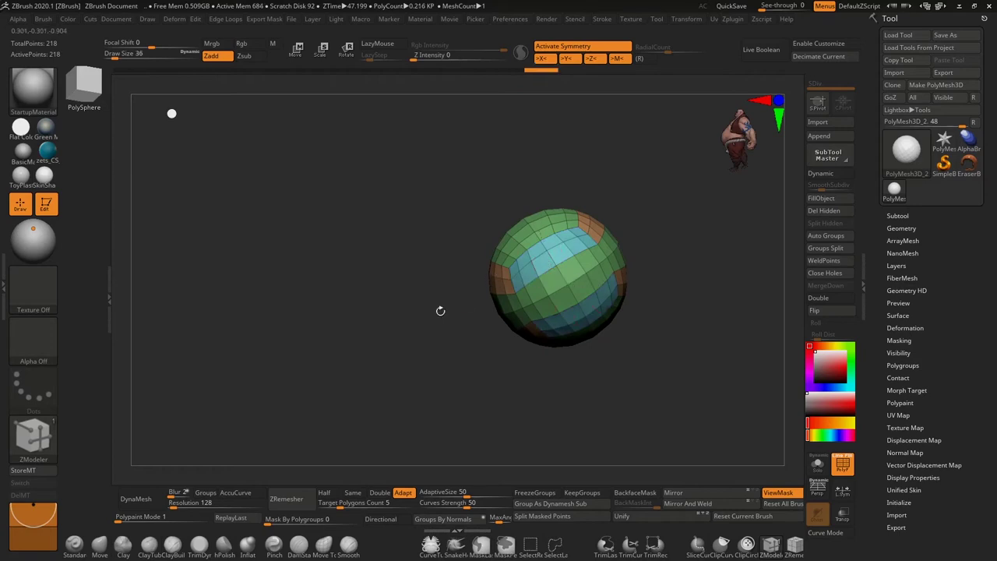
- Create yellow polygroup patches on another side and check the panel layout
left_click_drag(438, 309, 450, 325)
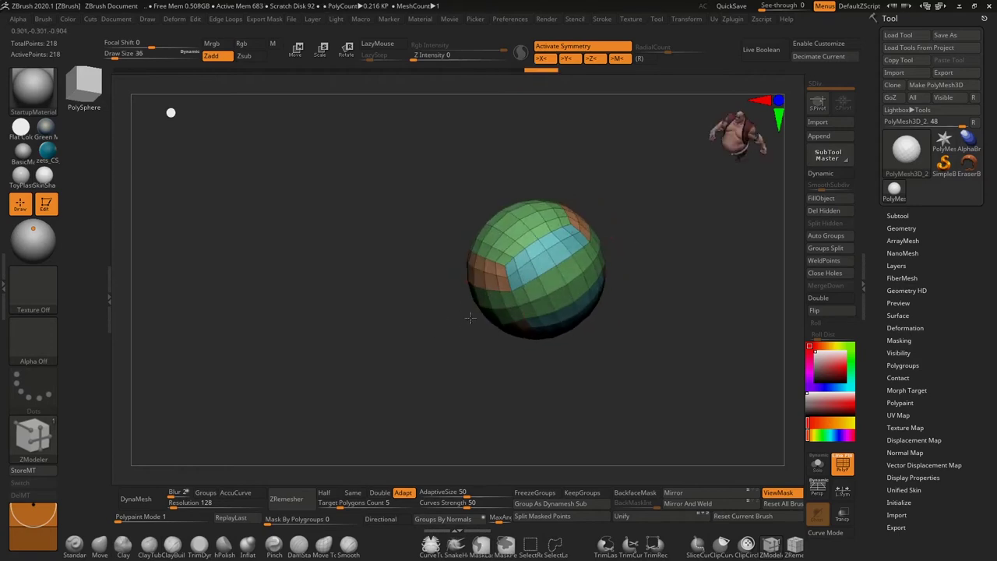
scroll(514, 298, "up", 2)
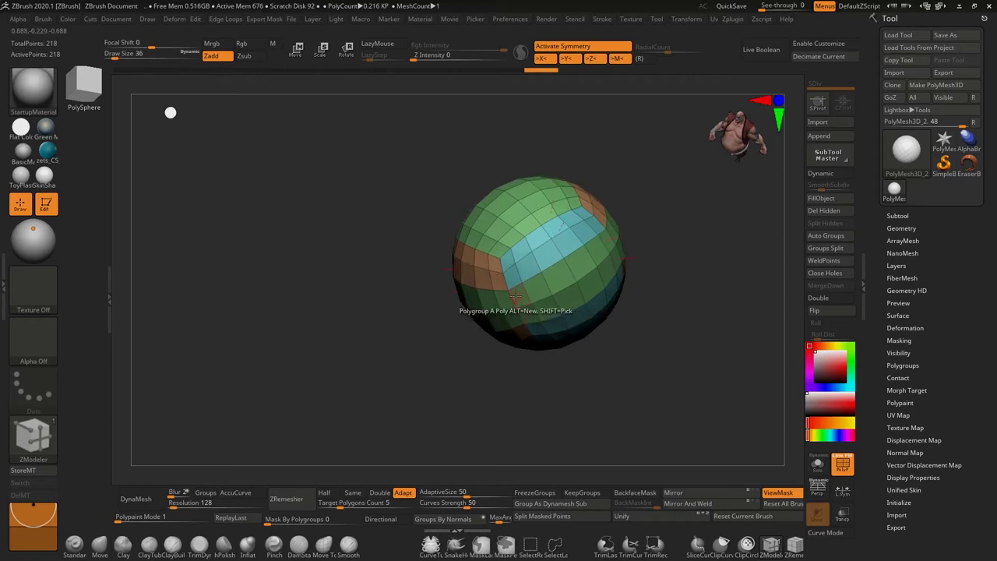
left_click_drag(537, 292, 556, 274)
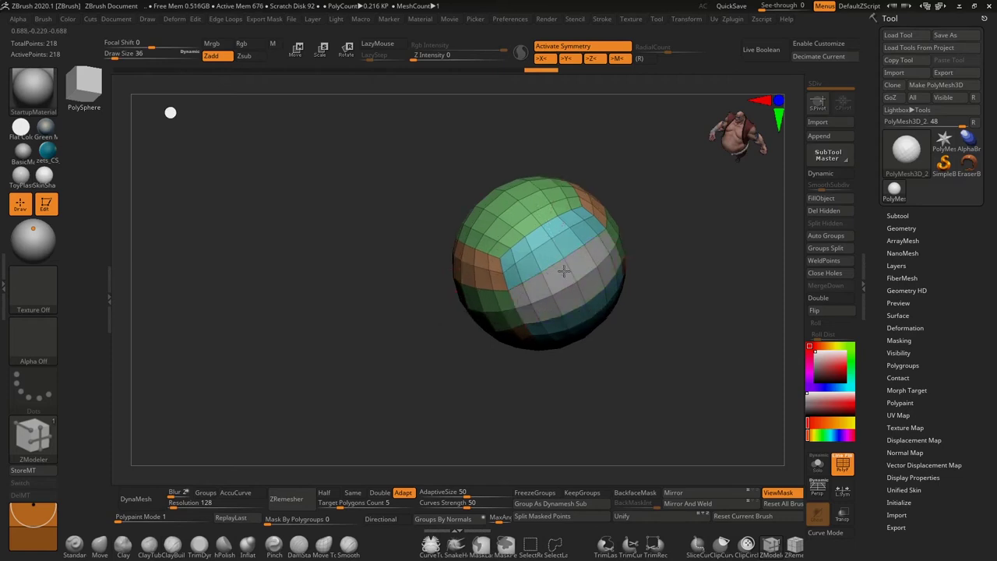
left_click(560, 271)
mouse_move(560, 273)
left_mouse_down()
mouse_move(467, 257)
mouse_move(429, 320)
left_mouse_up()
scroll(460, 231, "down", 3)
scroll(443, 236, "up", 3)
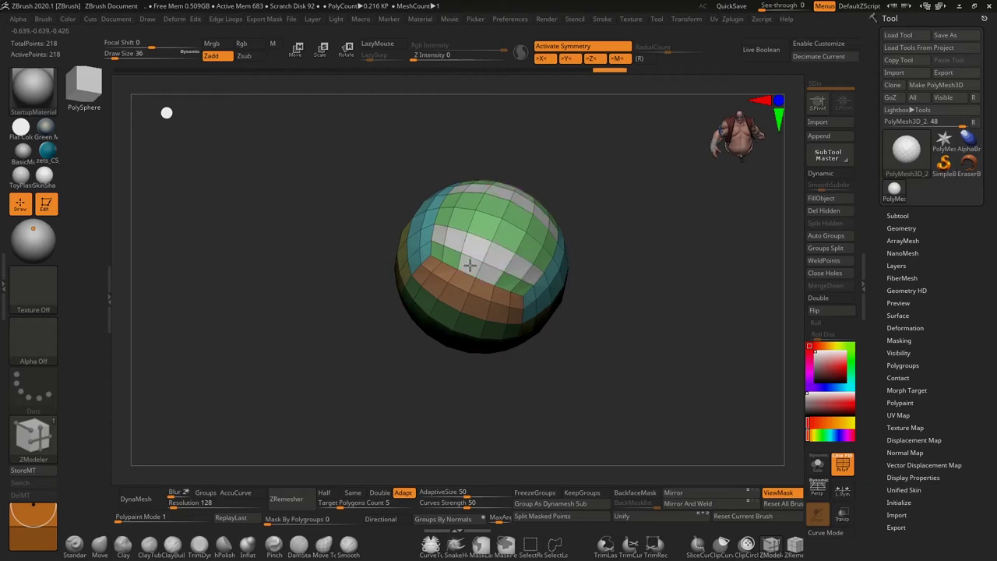
left_click(473, 248)
mouse_move(473, 248)
right_mouse_down()
mouse_move(465, 262)
mouse_move(402, 282)
mouse_move(437, 352)
mouse_move(470, 364)
mouse_move(400, 382)
mouse_move(351, 368)
mouse_move(334, 318)
mouse_move(373, 309)
mouse_move(366, 312)
mouse_move(467, 234)
mouse_move(513, 173)
right_mouse_up()
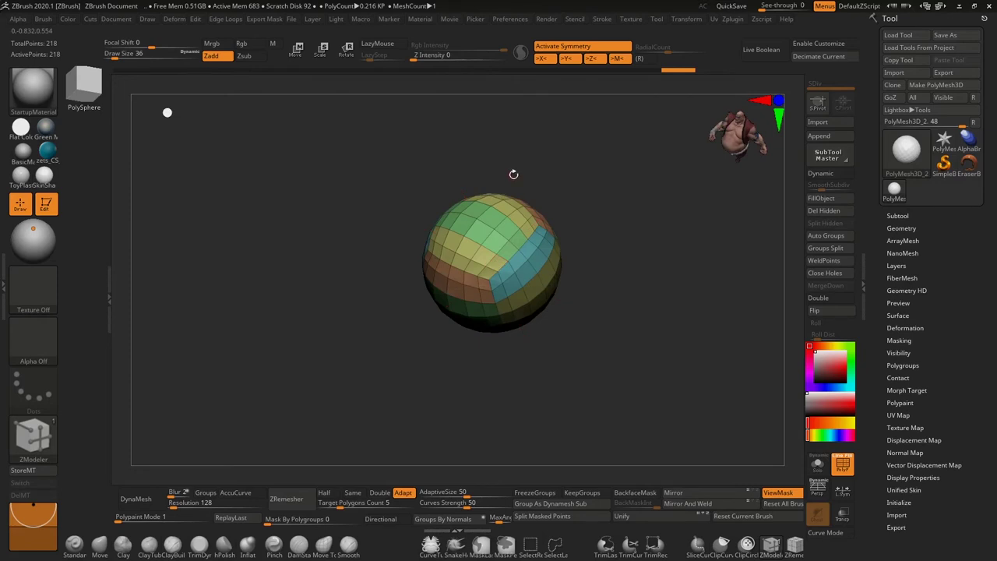
- Turn off symmetry and zoom in slightly on the sphere
key("x")
right_click_drag(474, 251, 462, 249, "ctrl")
key("space")
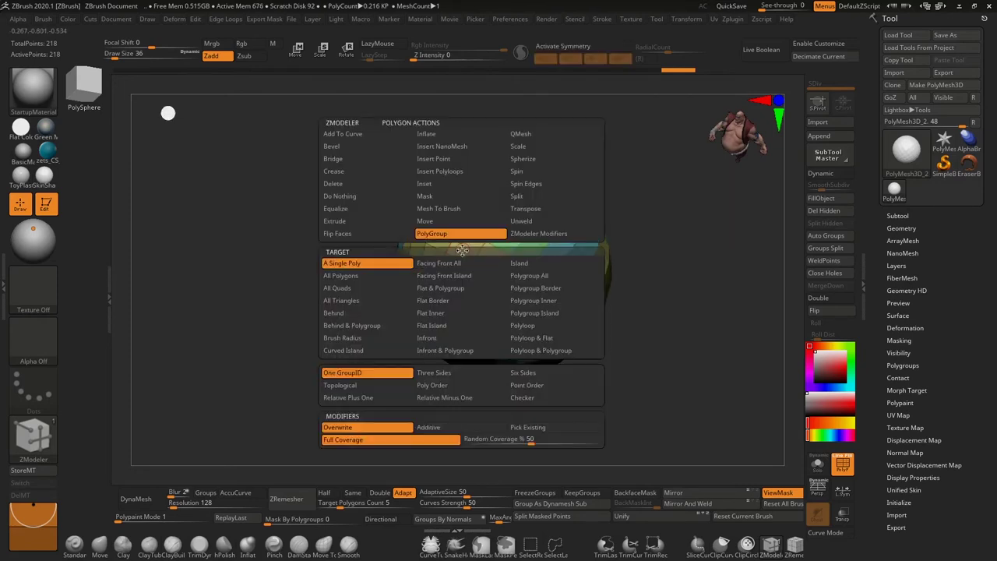
- Set ZModeler to Extrude with Polygroup All target and extrude the first panel
left_click(350, 223)
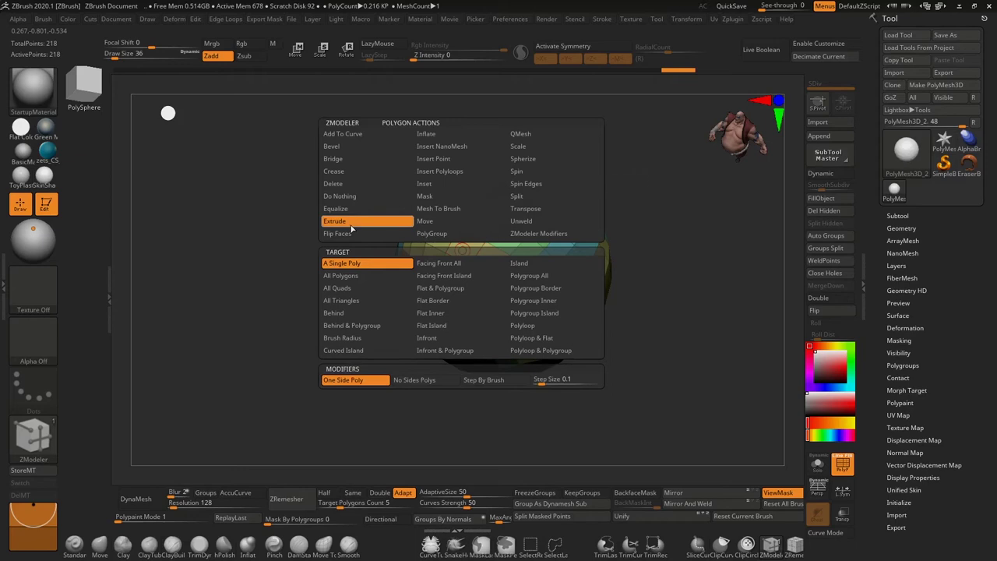
left_click(535, 277)
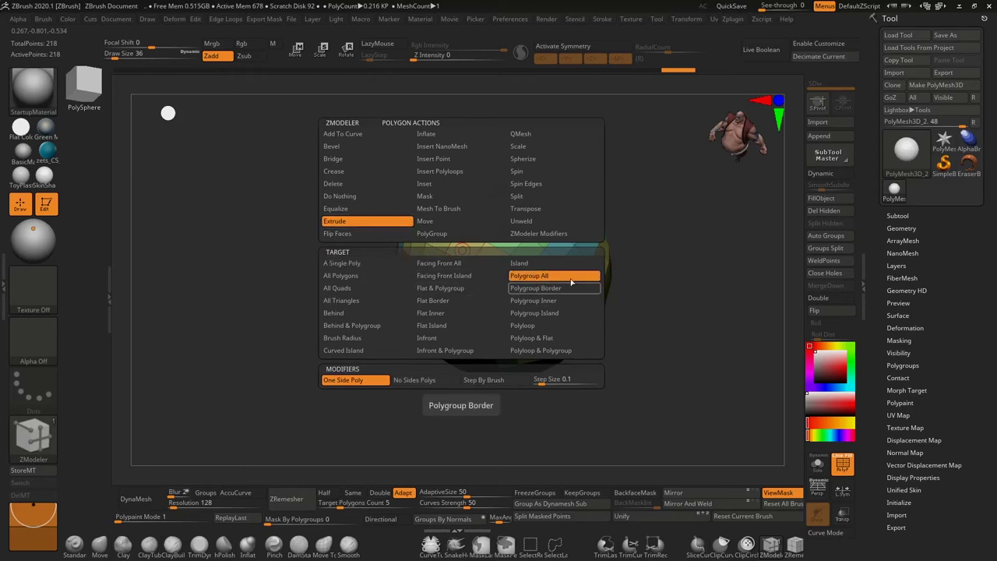
left_click_drag(356, 251, 345, 251)
mouse_move(465, 225)
left_mouse_down()
mouse_move(472, 215)
mouse_move(464, 214)
left_mouse_up()
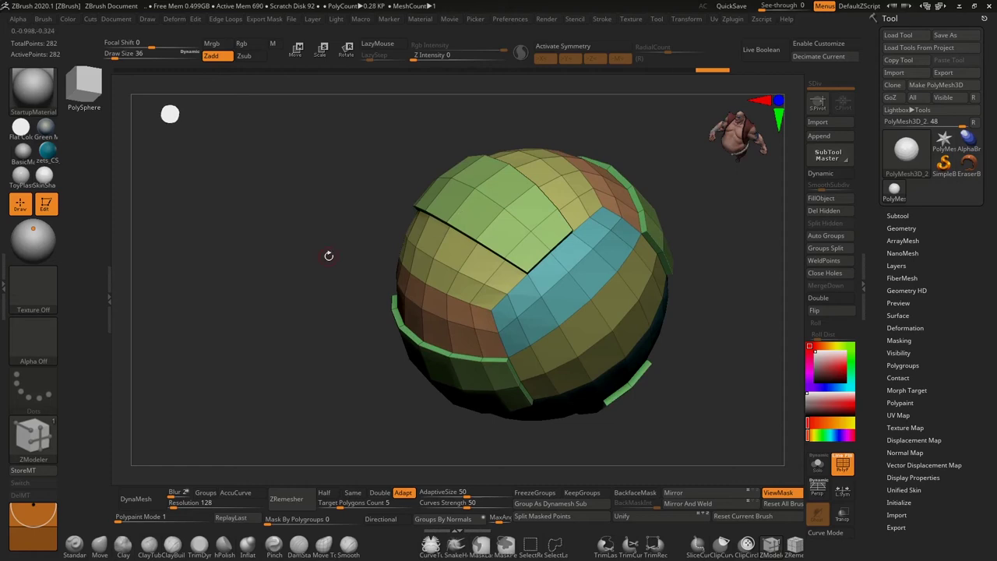
- Extrude the remaining panels, including the blue one, into raised rims
left_click_drag(330, 256, 345, 247)
left_click(450, 260)
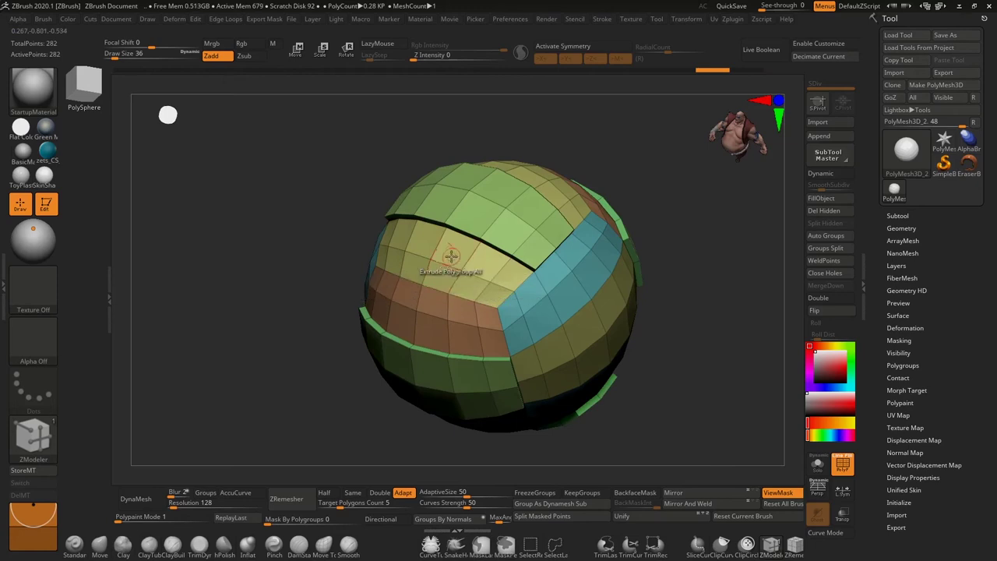
left_click_drag(450, 253, 426, 310)
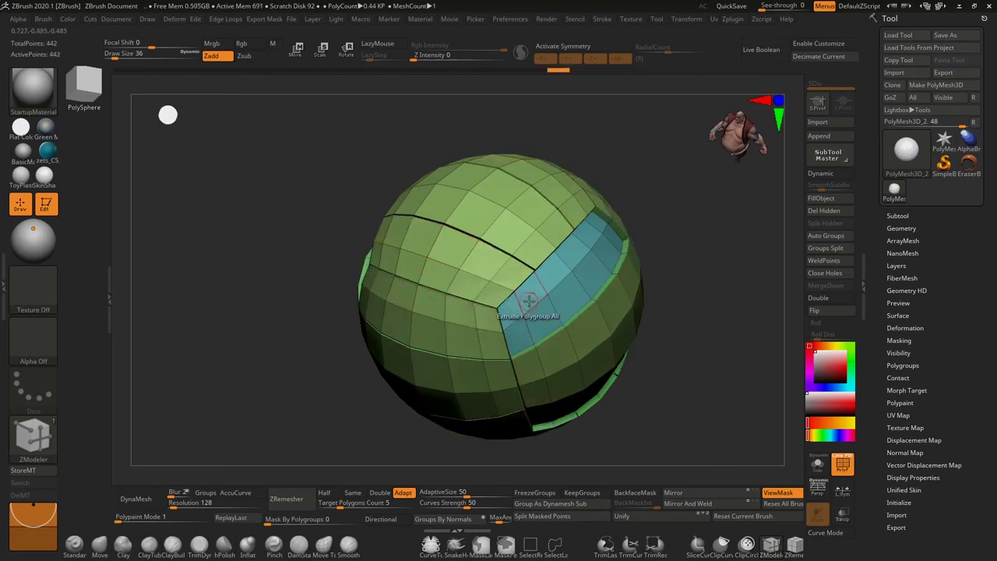
left_click_drag(528, 297, 528, 299)
mouse_move(356, 311)
left_mouse_down()
mouse_move(393, 337)
mouse_move(475, 322)
mouse_move(378, 219)
mouse_move(390, 215)
left_mouse_up()
- Preview the smoothed ball without PolyF, then restore the faceted, coloured low-poly view
left_click(821, 175)
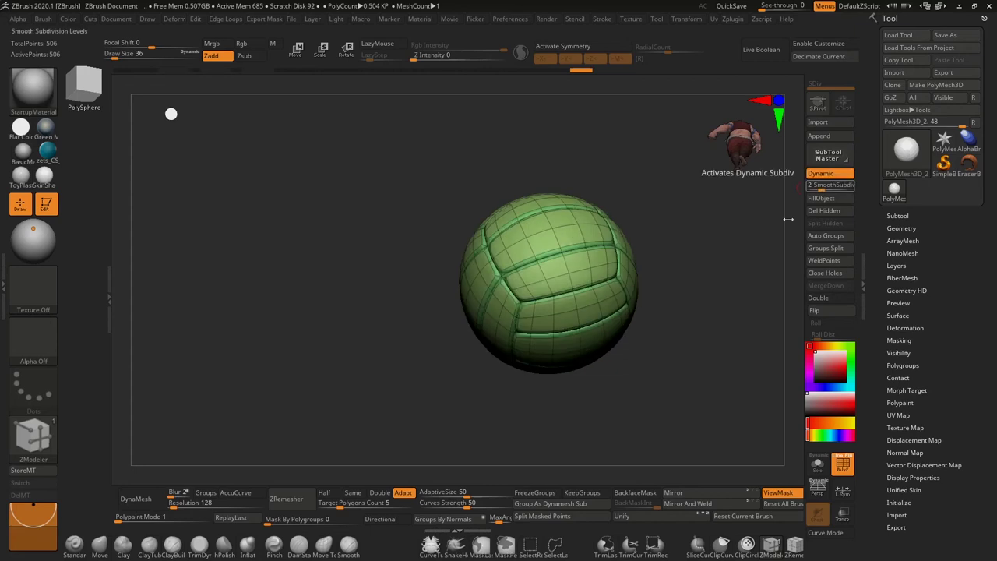
left_click(843, 465)
mouse_move(355, 345)
left_mouse_down()
mouse_move(303, 359)
mouse_move(333, 329)
left_mouse_up()
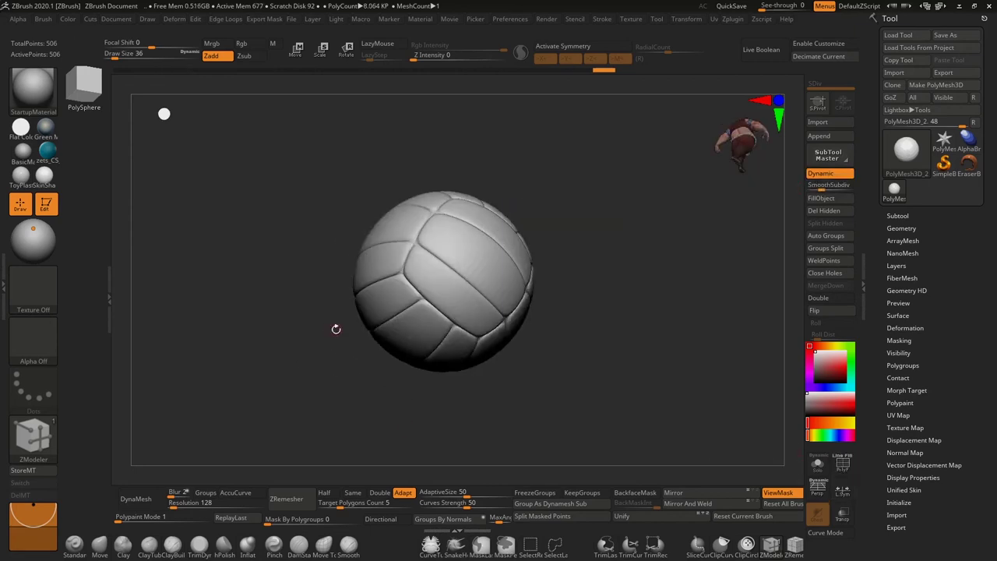
key("f")
left_click_drag(453, 249, 474, 395)
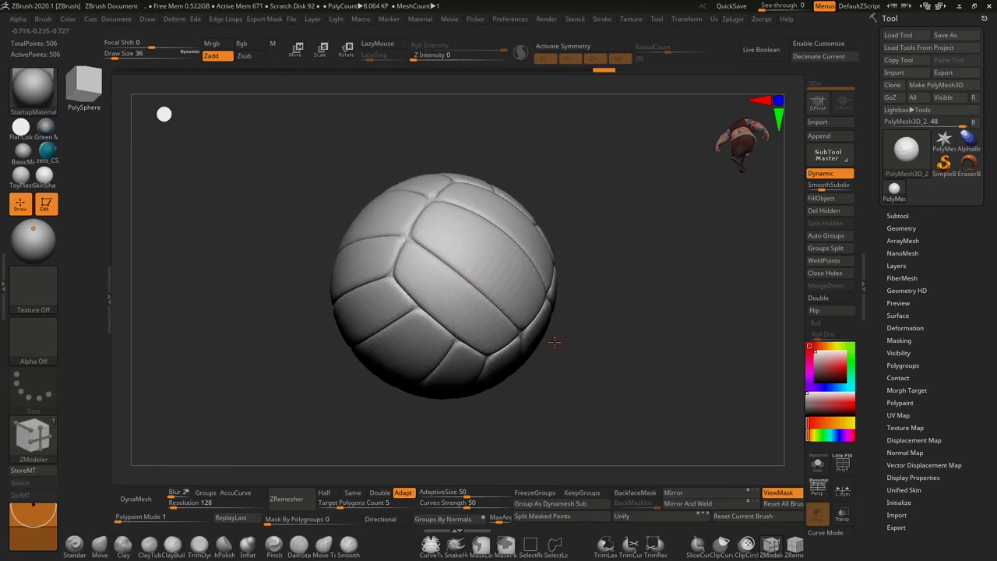
left_click(819, 173)
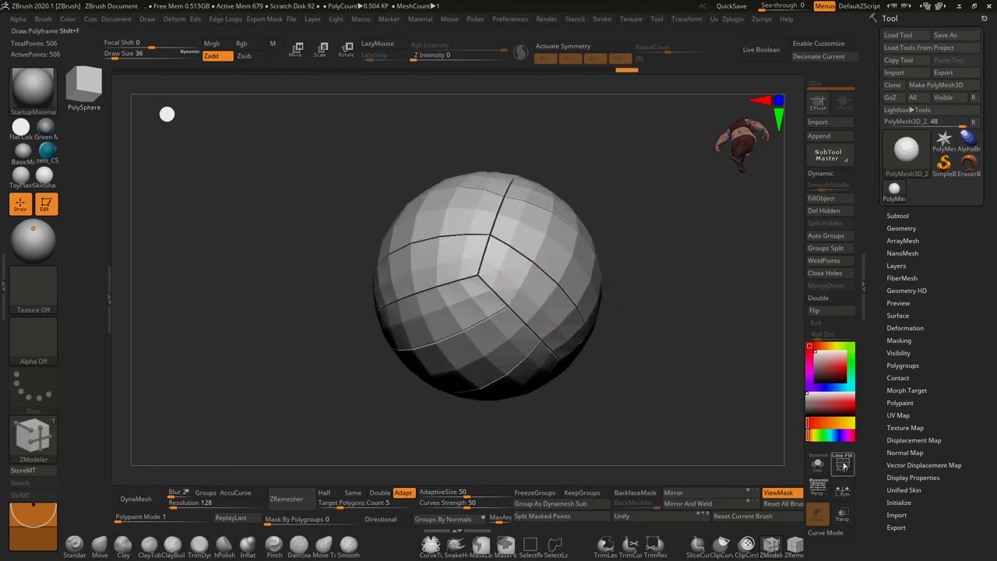
left_click(842, 465)
- Hide the panels so only the extruded seam strips remain visible
left_click(513, 269, "ctrl+shift")
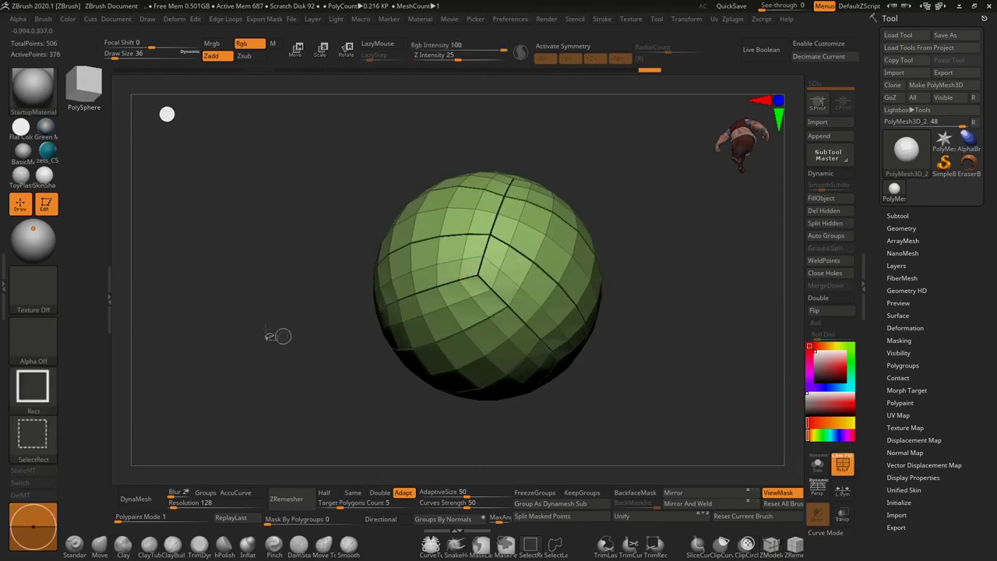
left_click_drag(234, 230, 248, 282, "ctrl+shift")
key("b")
key("z")
key("m")
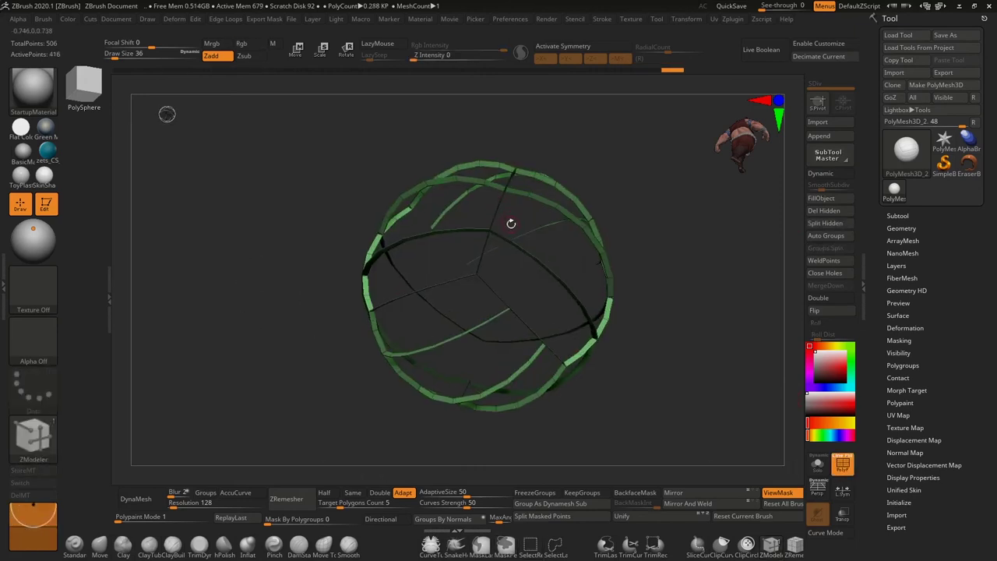
key("ctrl")
key("b")
key("z")
key("m")
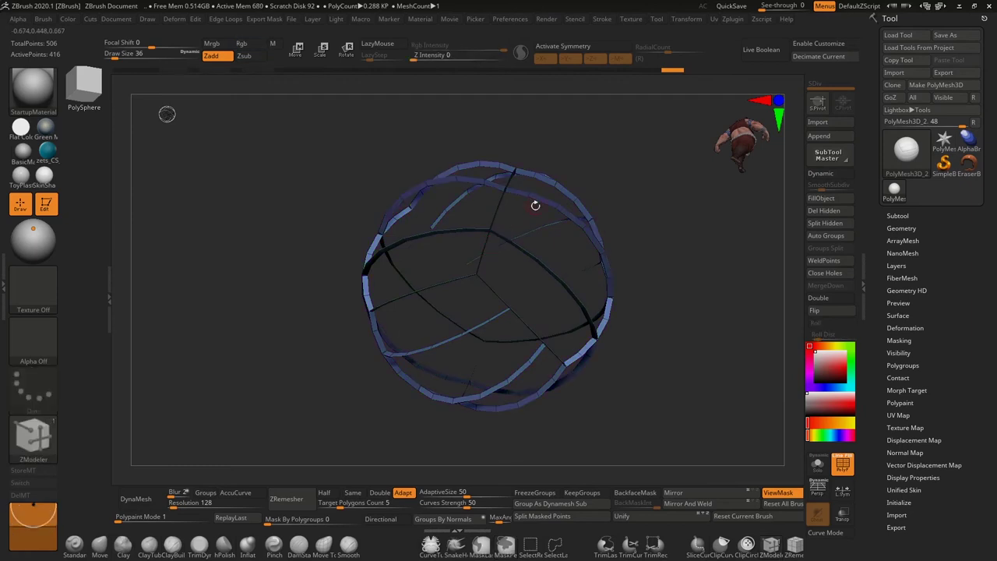
- Apply the SkinShade4 material and orbit around the isolated seam strips
left_click(45, 177)
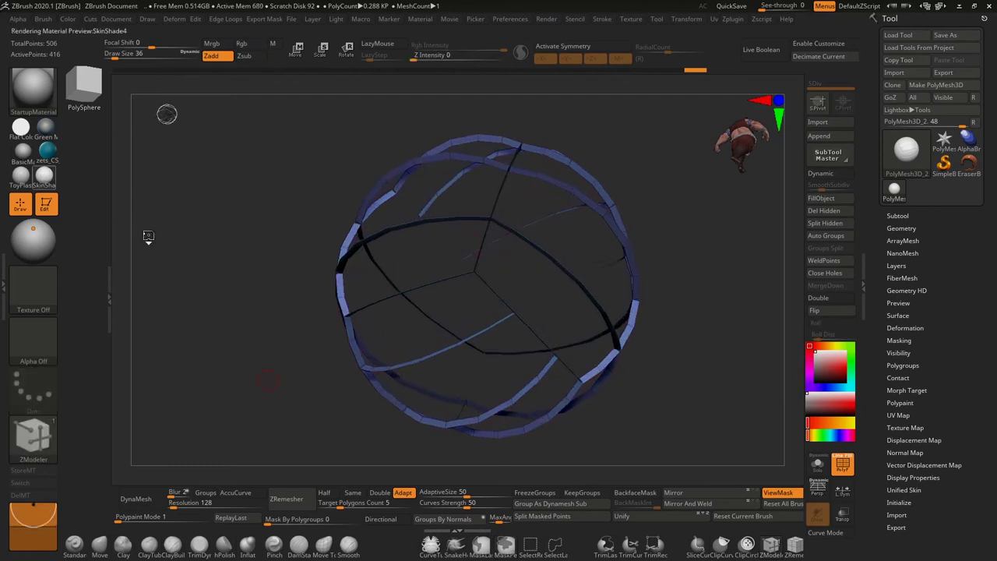
left_click_drag(226, 158, 222, 200)
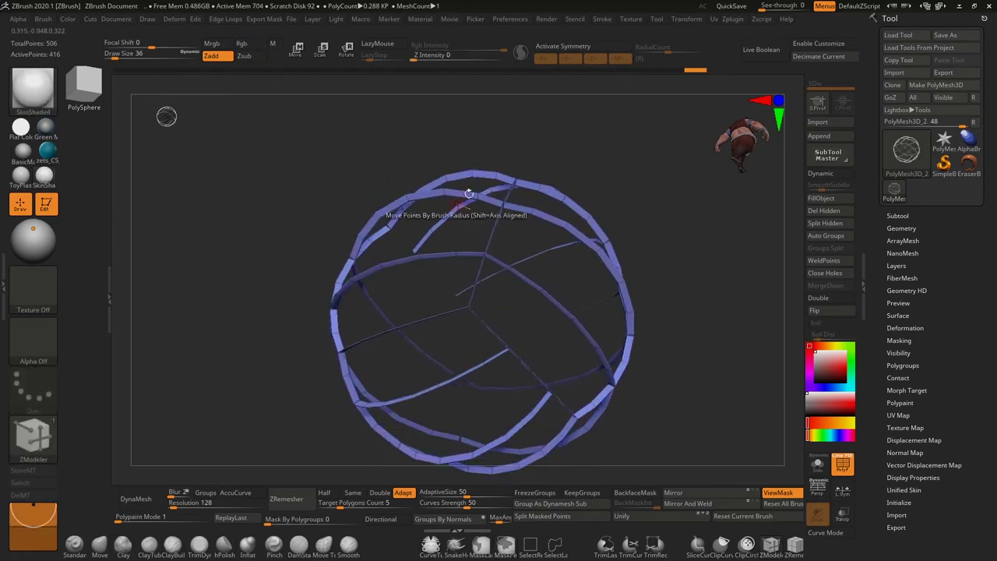
scroll(473, 173, "up", 3)
key("space")
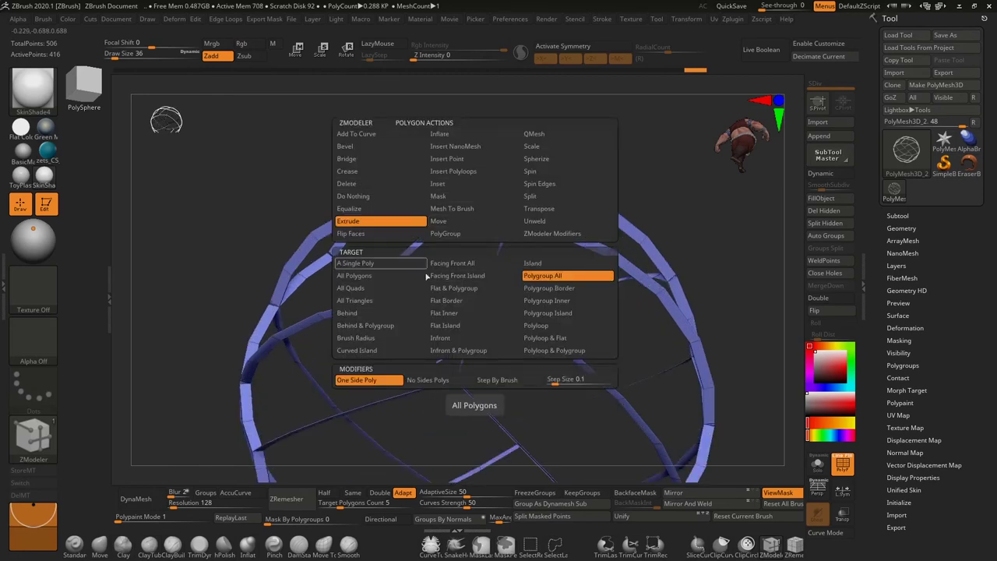
- Set ZModeler to Inset with Inset Region modifier and Polygroup All target
left_click(446, 187)
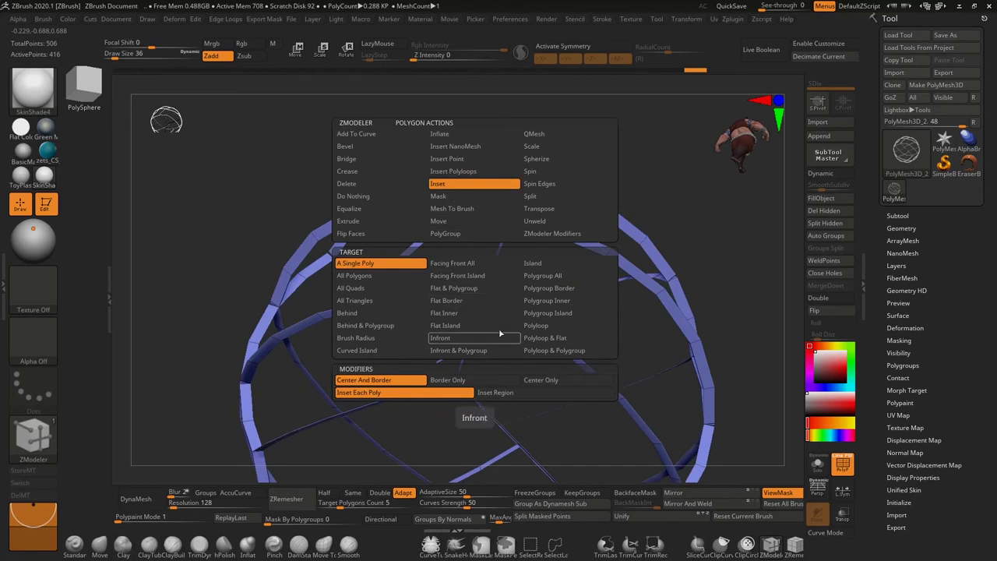
left_click(505, 393)
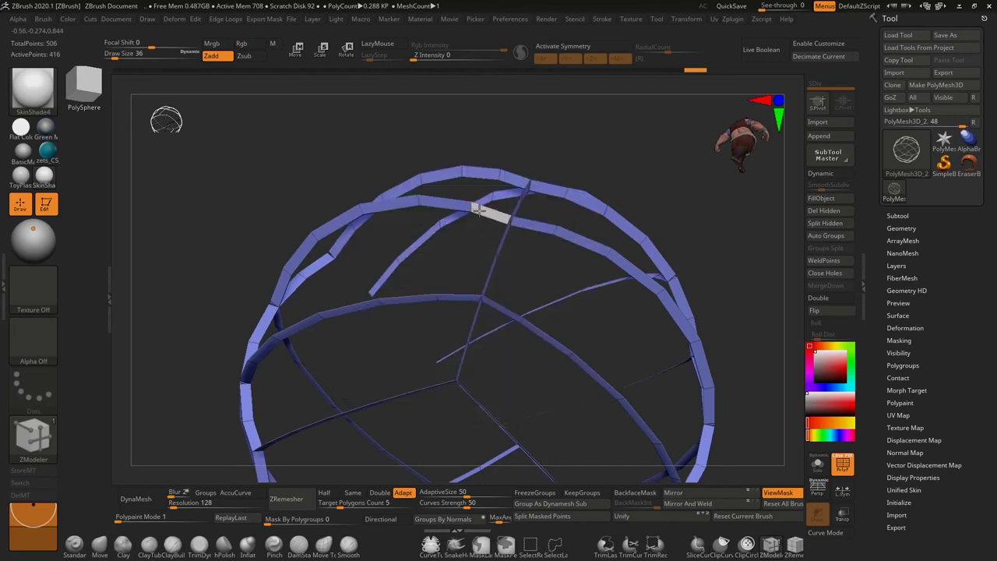
key("space")
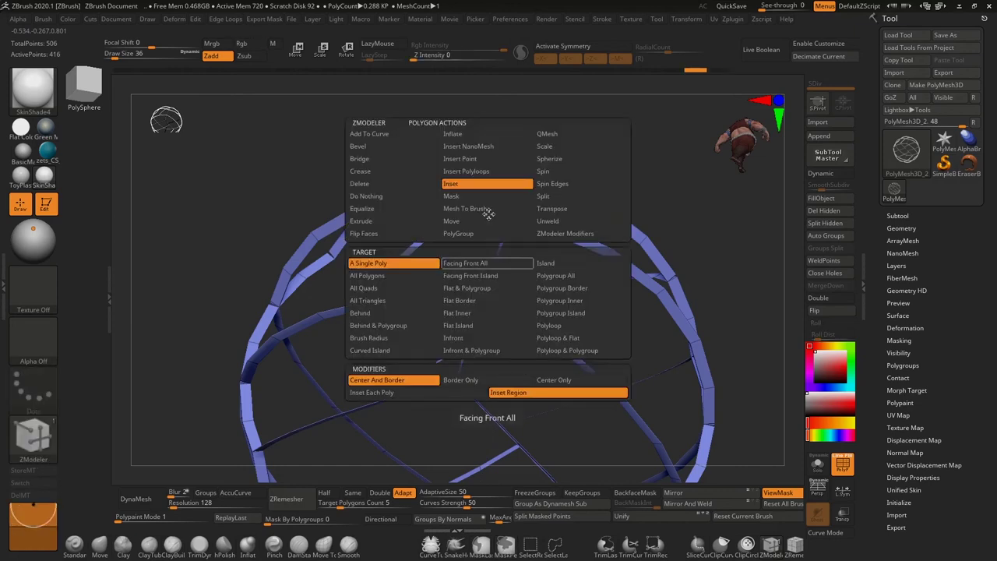
left_click(559, 276)
- Toggle Dynamic subdivision and PolyF to check the inset panels, orbiting the ball
key("d")
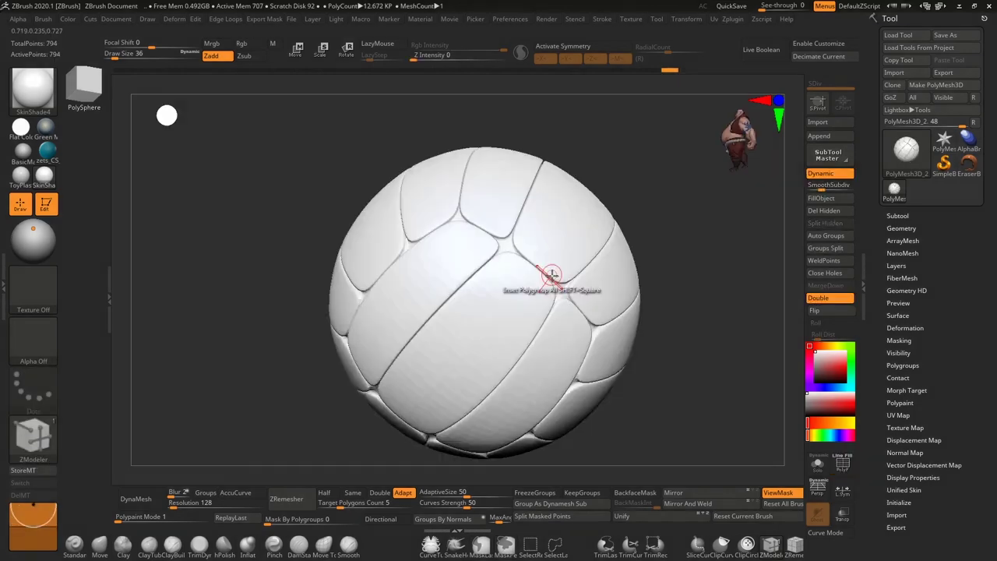
left_click(816, 178)
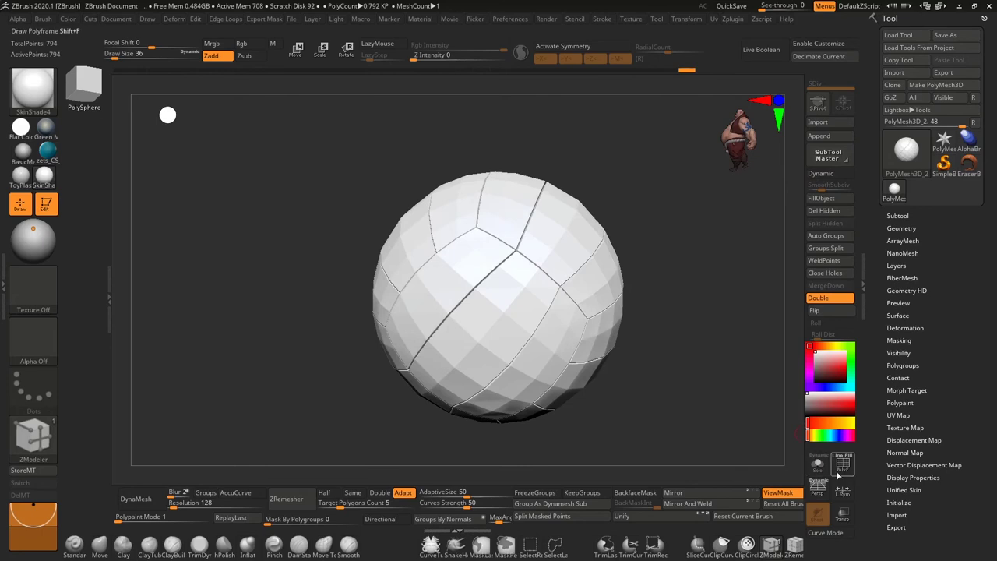
key("shift+f")
left_click_drag(743, 392, 701, 366)
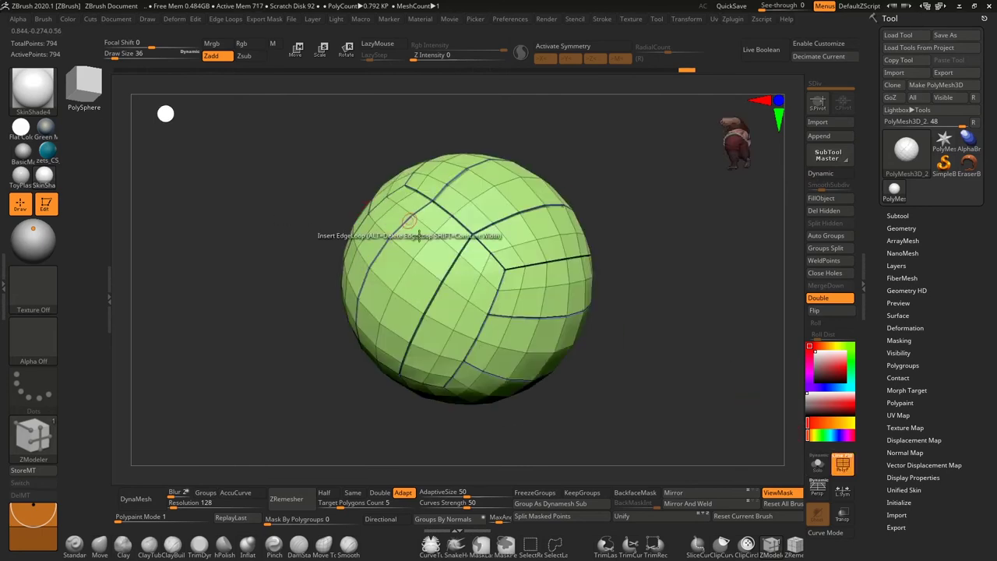
key("space")
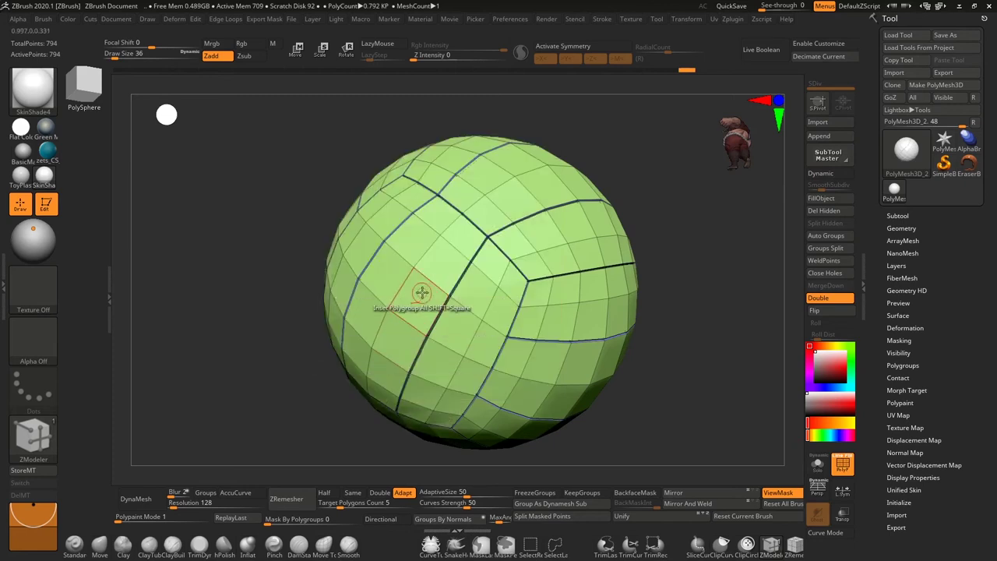
key("space")
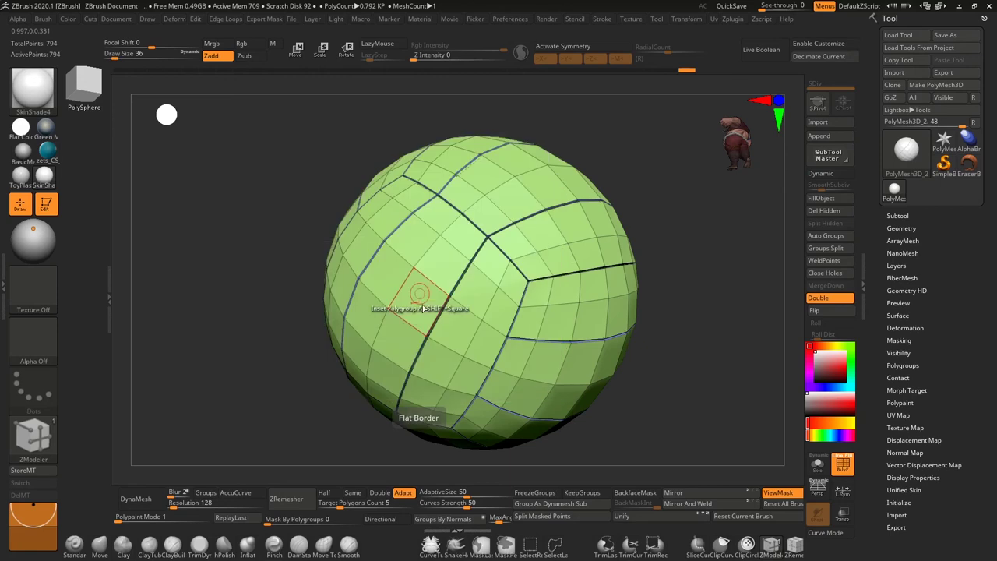
key("space")
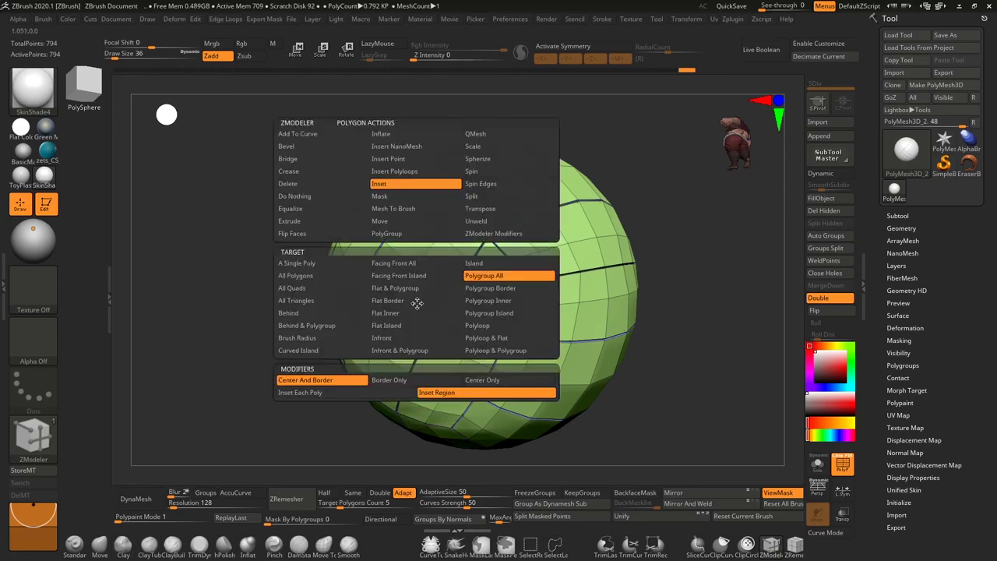
- Scale every polygroup panel about its polygon centre to open seam strips between panels
left_click(481, 148)
left_click(487, 275)
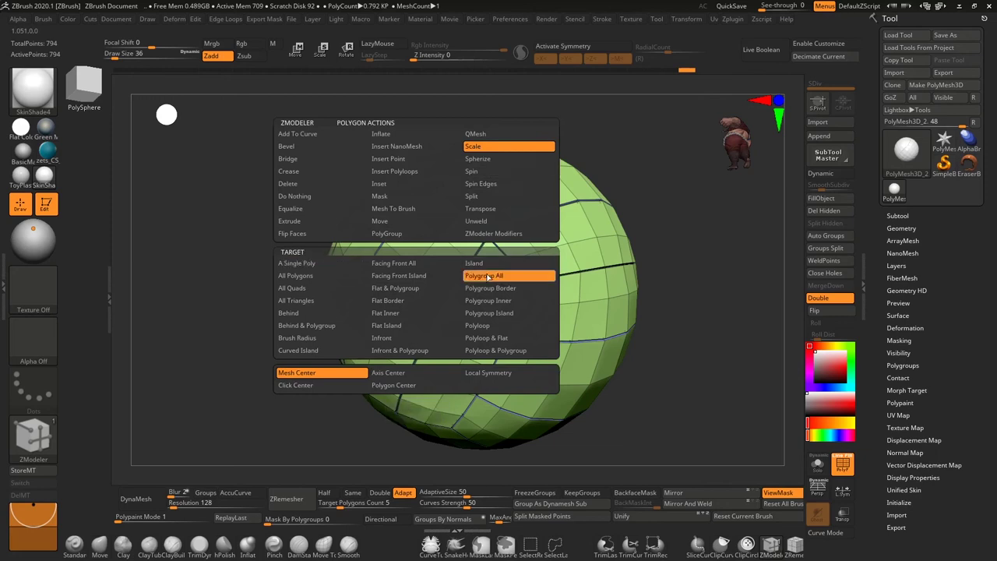
left_click(405, 386)
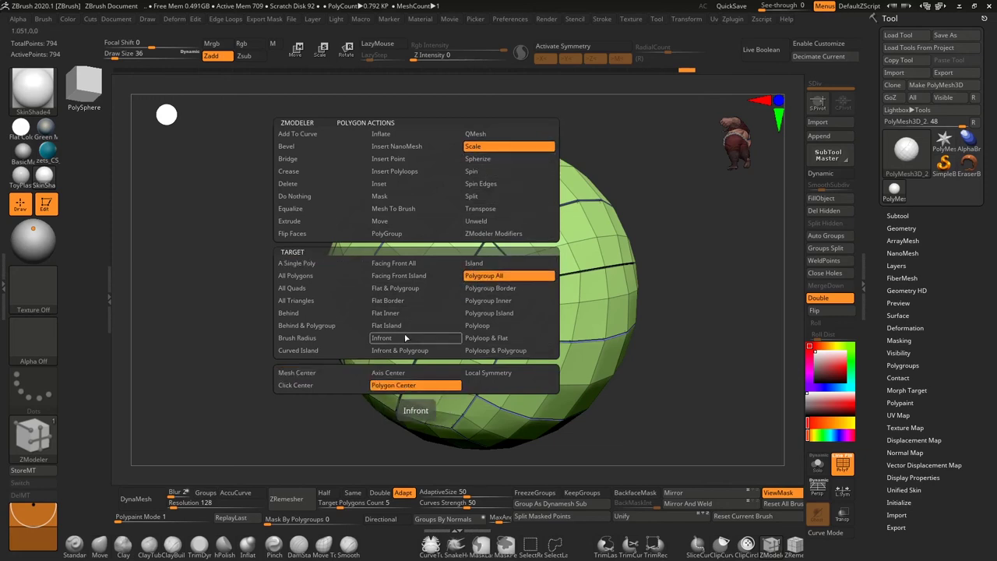
left_click(390, 391)
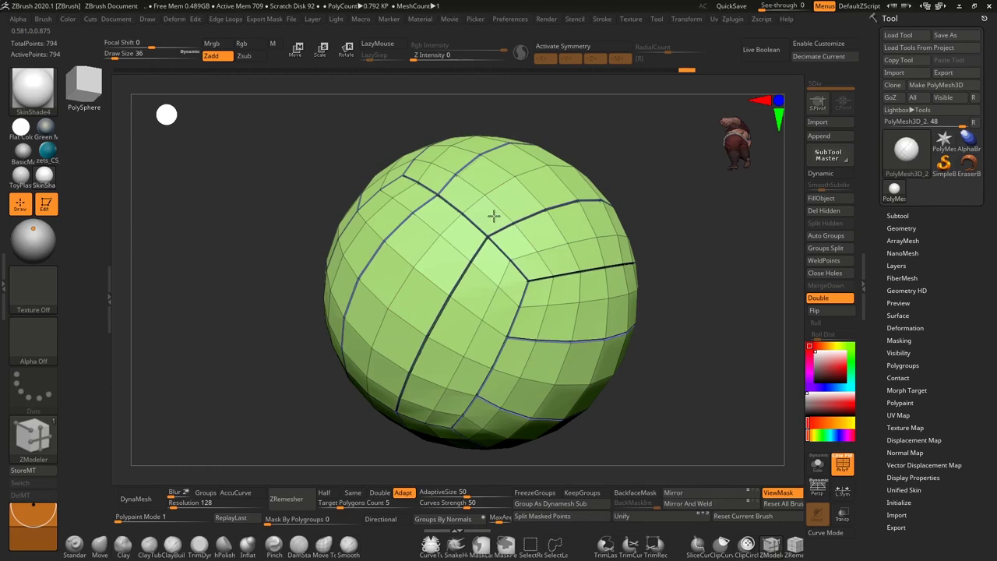
left_click_drag(494, 216, 484, 198)
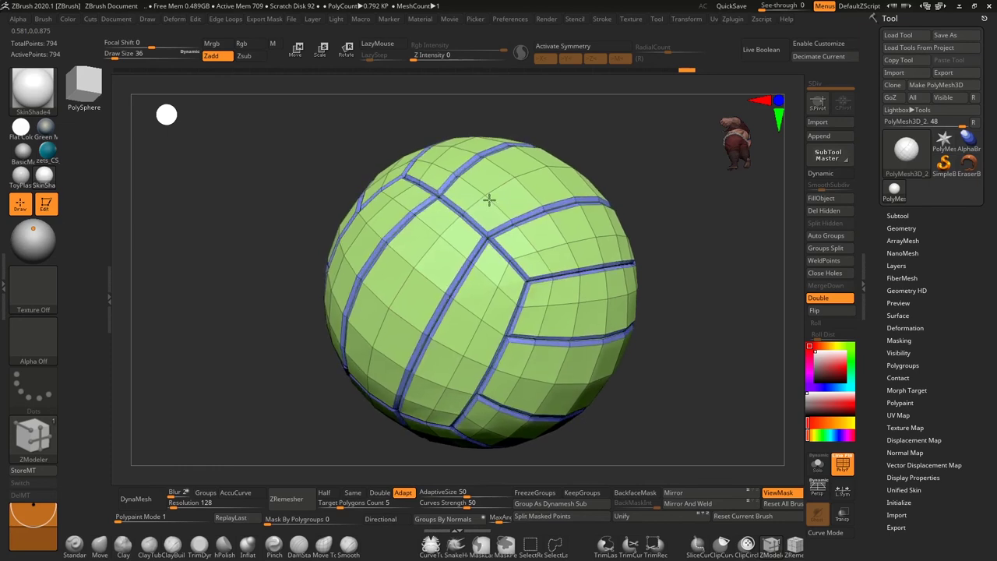
mouse_move(499, 197)
left_mouse_down()
mouse_move(512, 187)
mouse_move(510, 201)
left_mouse_up()
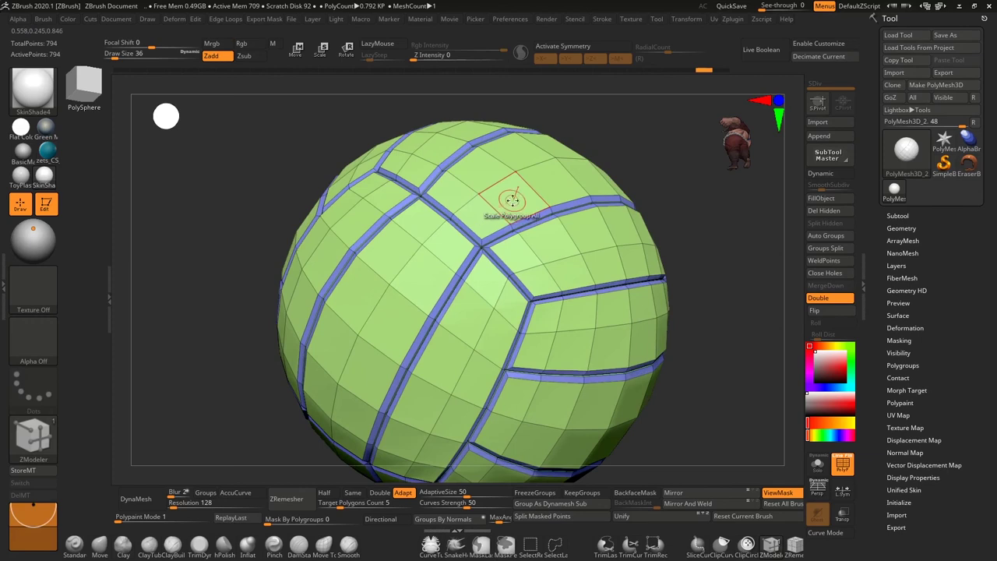
key("space")
- Extrude all polygroup panels slightly outward so they sit raised above the seam strips
left_click(383, 222)
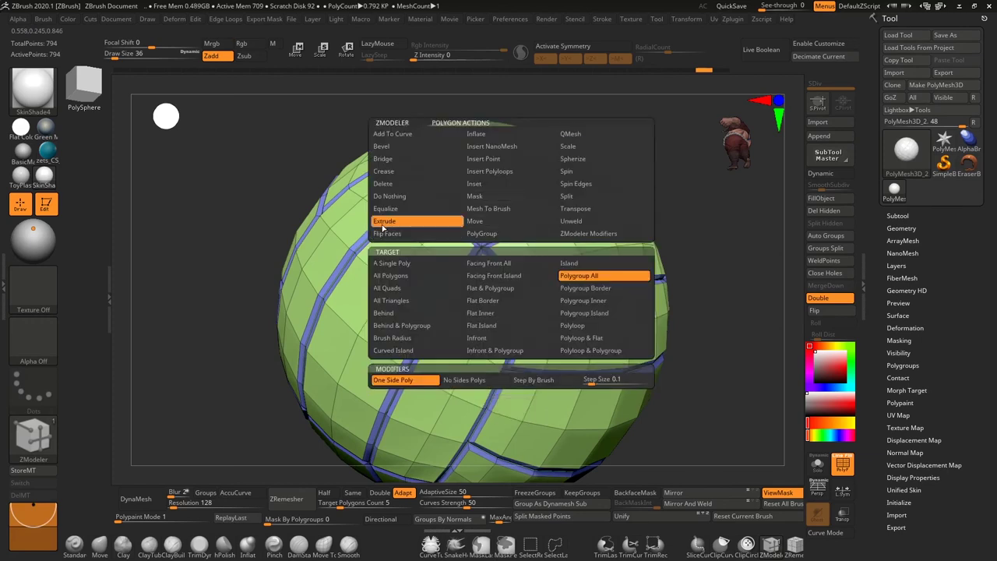
left_click(621, 281)
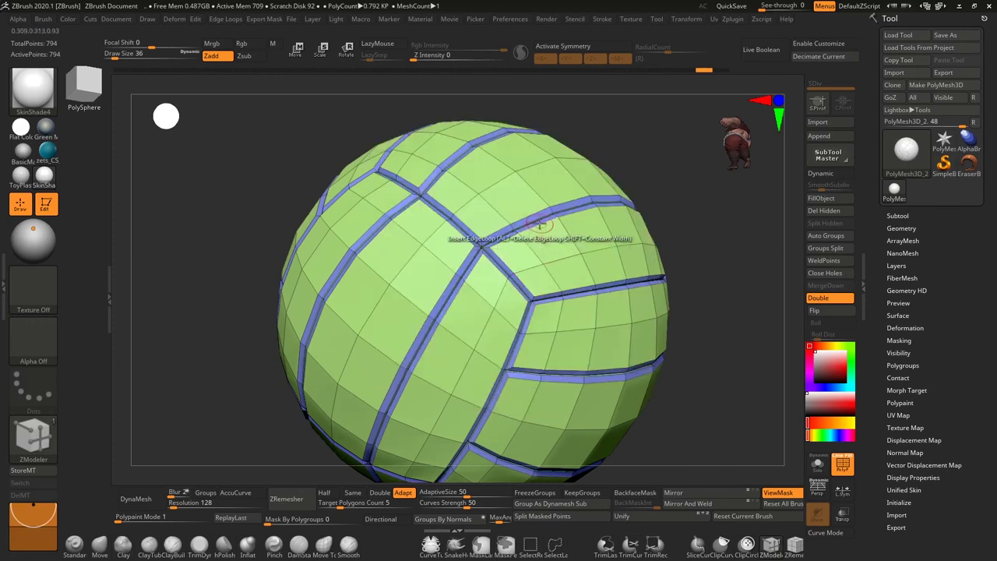
left_click(522, 195)
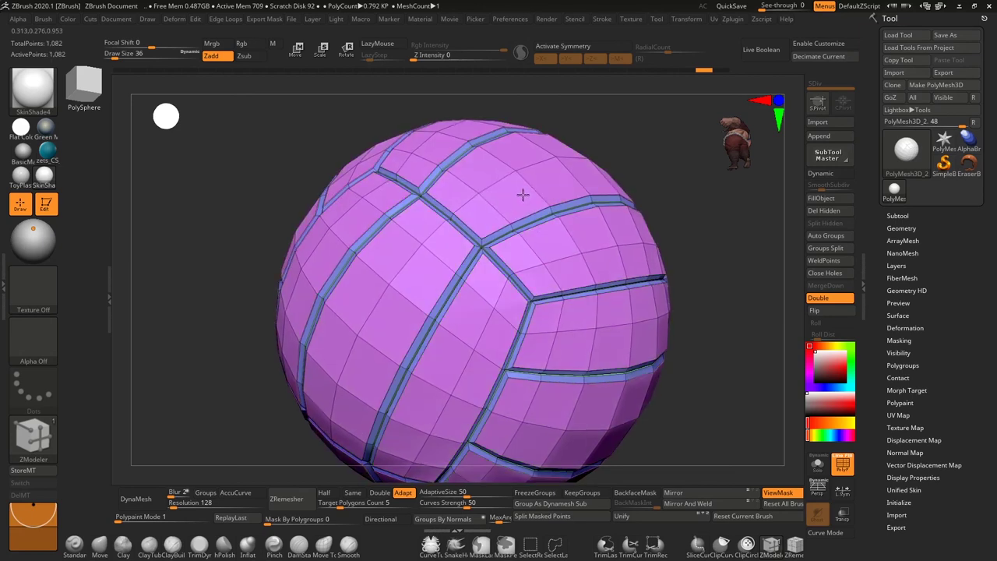
left_click(522, 195)
left_click_drag(523, 194, 520, 194)
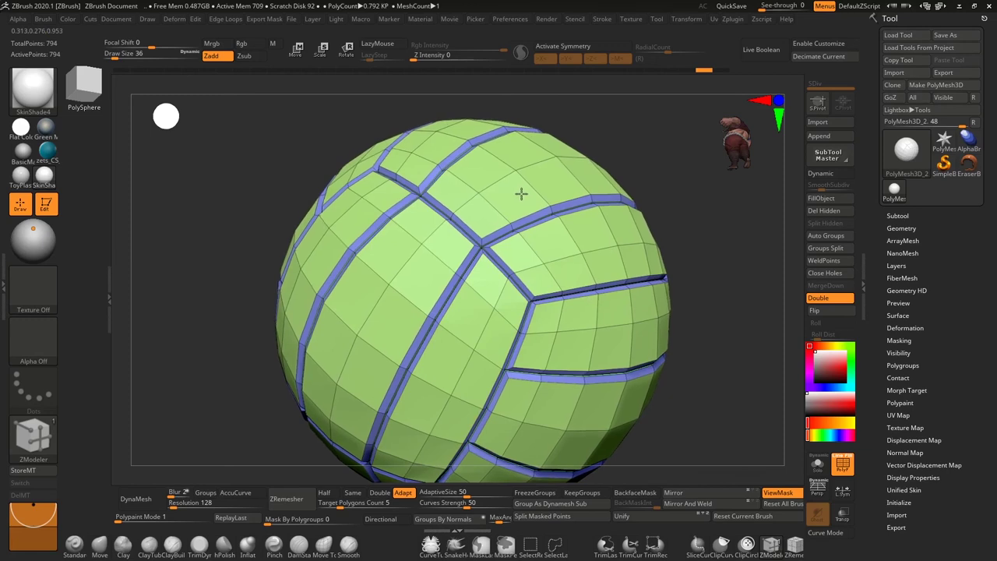
left_click_drag(519, 193, 518, 194)
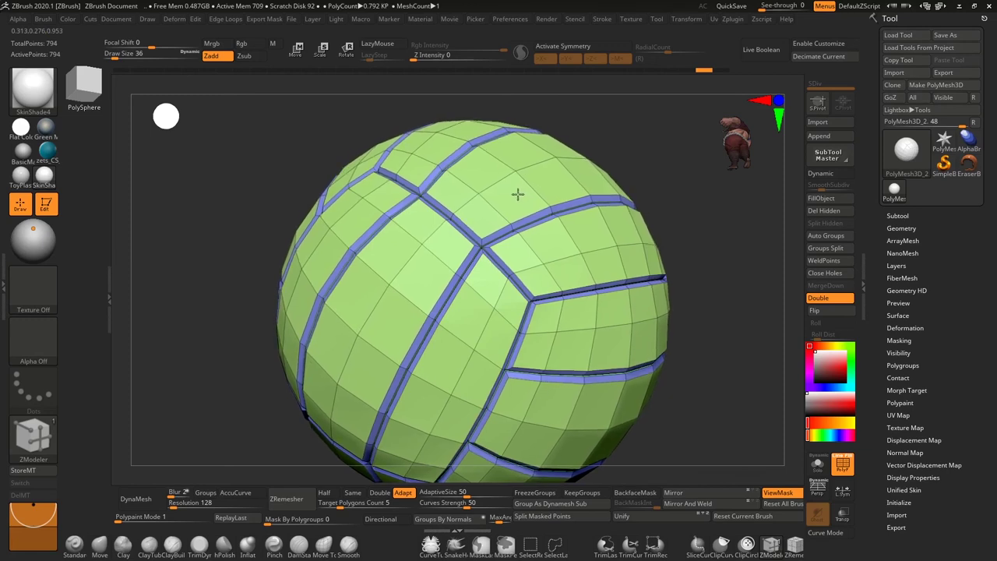
scroll(509, 207, "down", 2)
- Turn off the PolyF overlay and enable Dynamic Subdivision with SmoothSubdiv 4
scroll(634, 362, "down", 2)
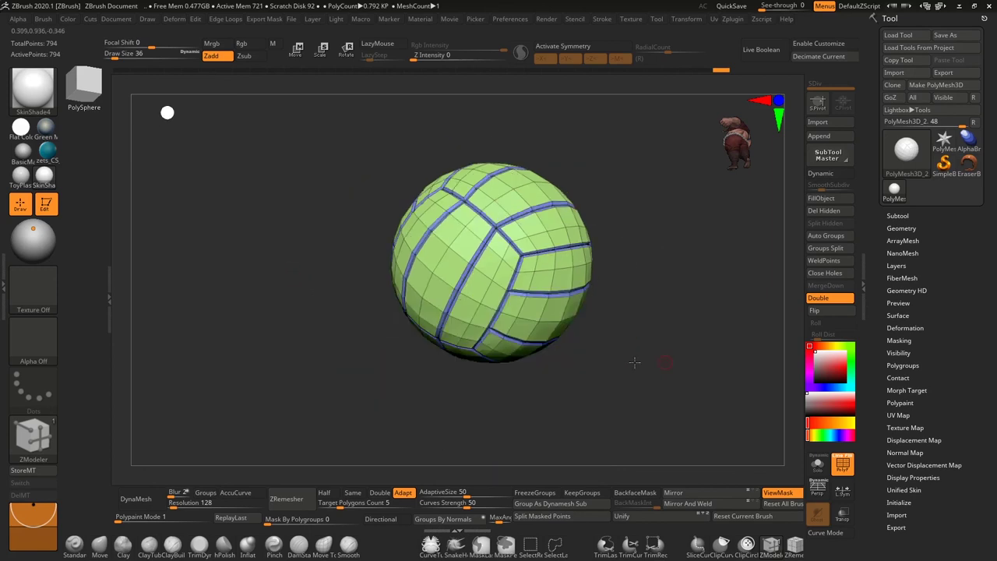
left_click(842, 465)
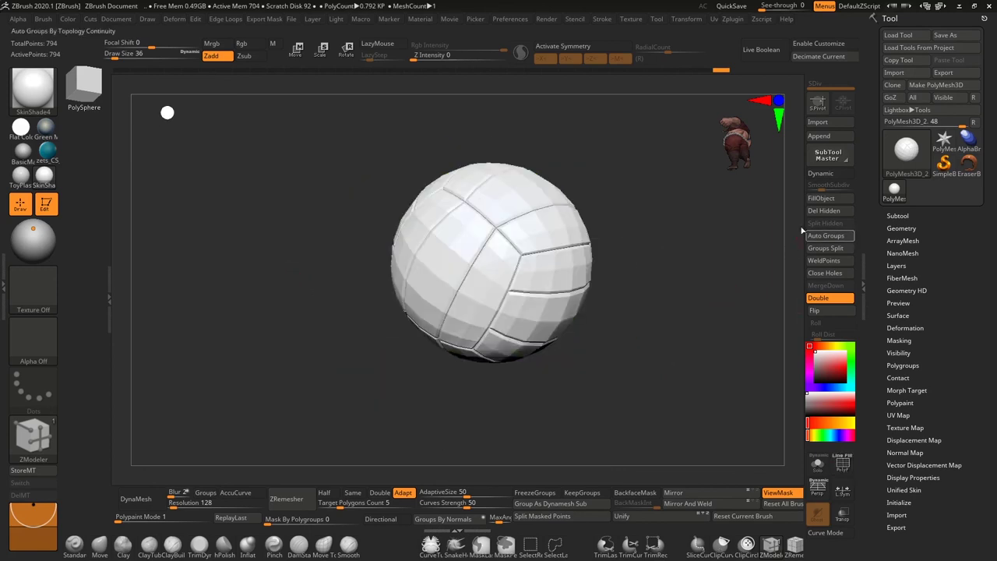
left_click(825, 173)
mouse_move(643, 327)
left_mouse_down()
mouse_move(677, 345)
mouse_move(792, 225)
left_mouse_up()
left_click_drag(826, 186, 831, 187)
- Apply BasicMaterial to the ball and orbit around to inspect the finished volleyball
left_click_drag(569, 334, 574, 296)
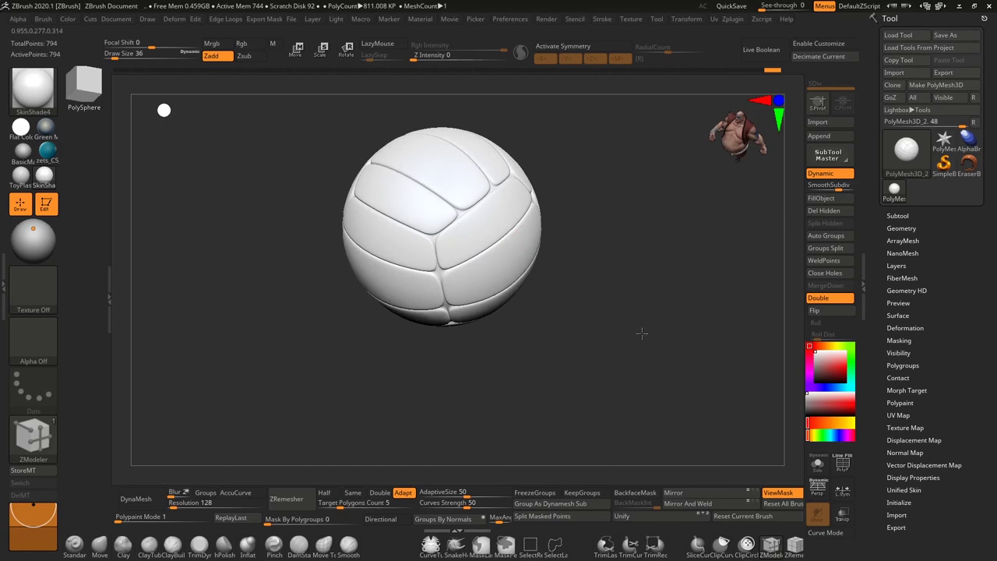
left_click_drag(642, 334, 656, 363, "alt")
left_click(18, 152)
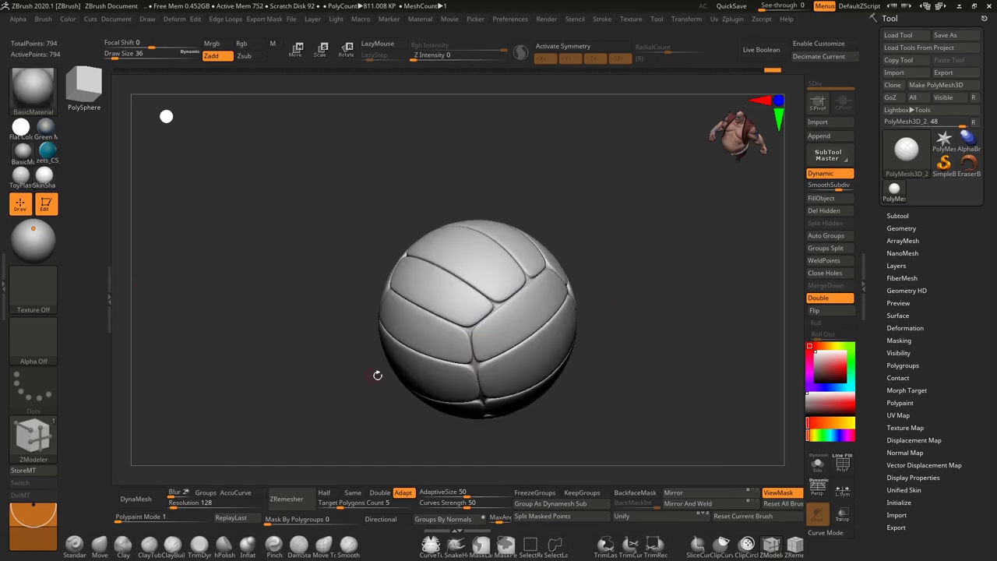
mouse_move(323, 374)
left_mouse_down()
mouse_move(275, 378)
mouse_move(259, 406)
mouse_move(355, 391)
mouse_move(303, 335)
mouse_move(327, 365)
mouse_move(378, 223)
left_mouse_up()
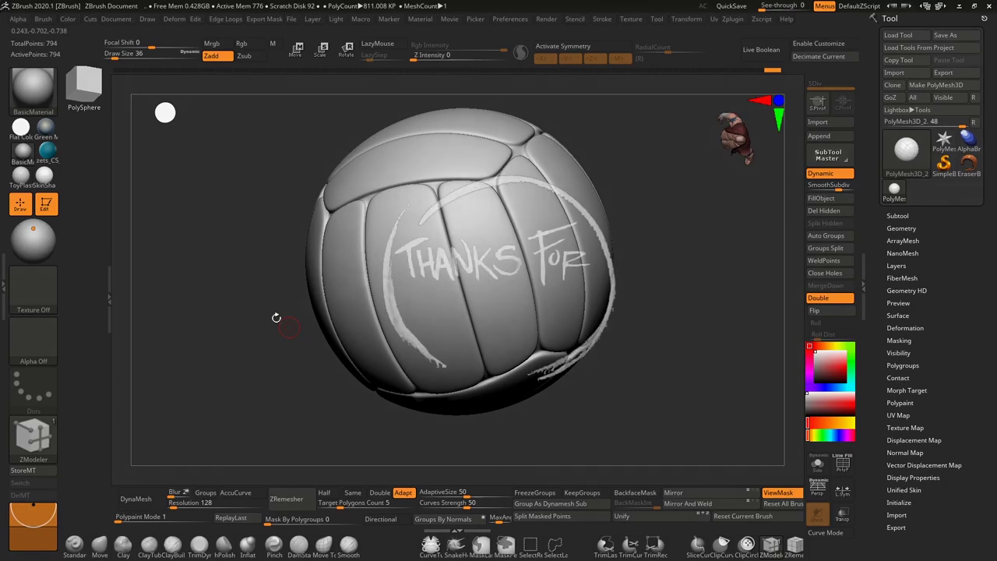